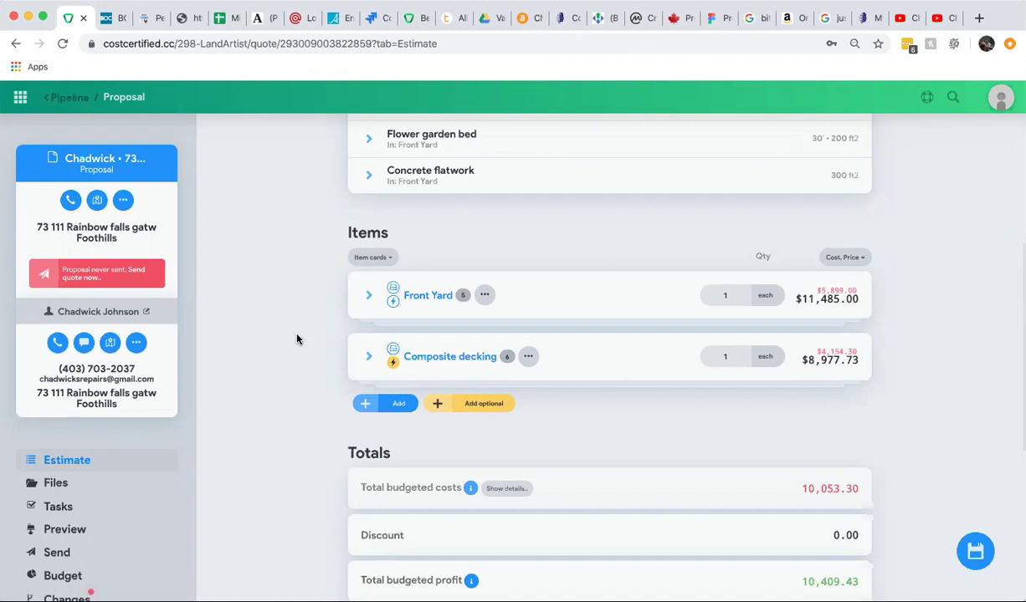
Scroll down the proposal preview to review the estimate header and Front Yard section.
scroll(297, 339, down, 1)
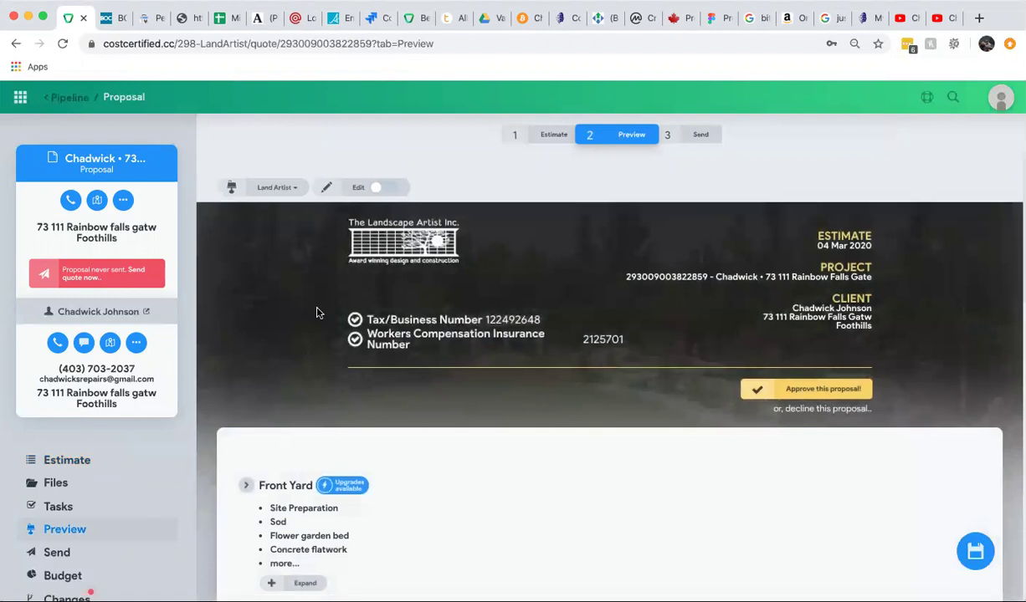
scroll(317, 312, down, 3)
scroll(317, 312, up, 3)
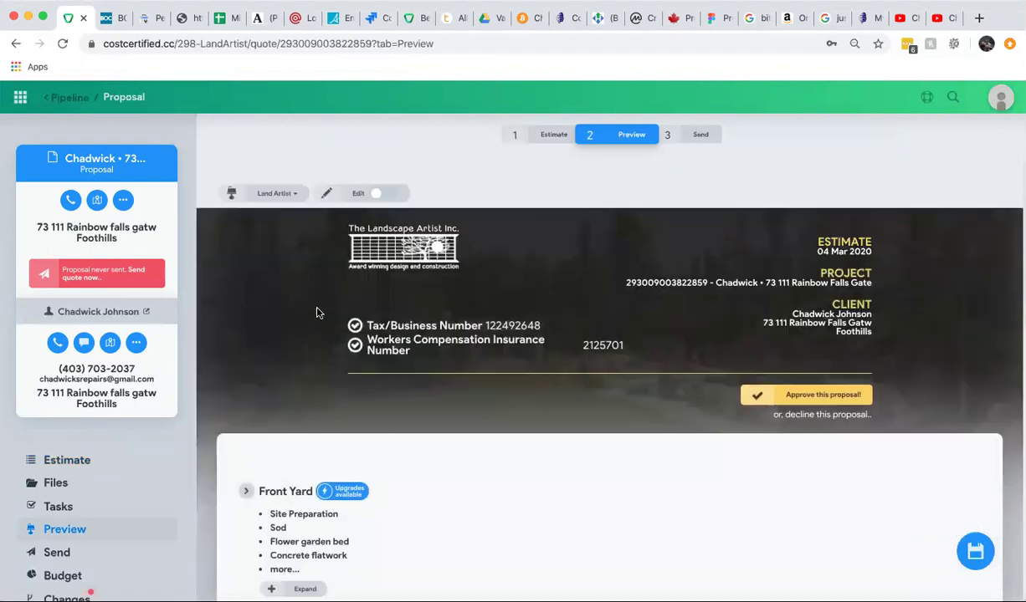
scroll(317, 311, down, 3)
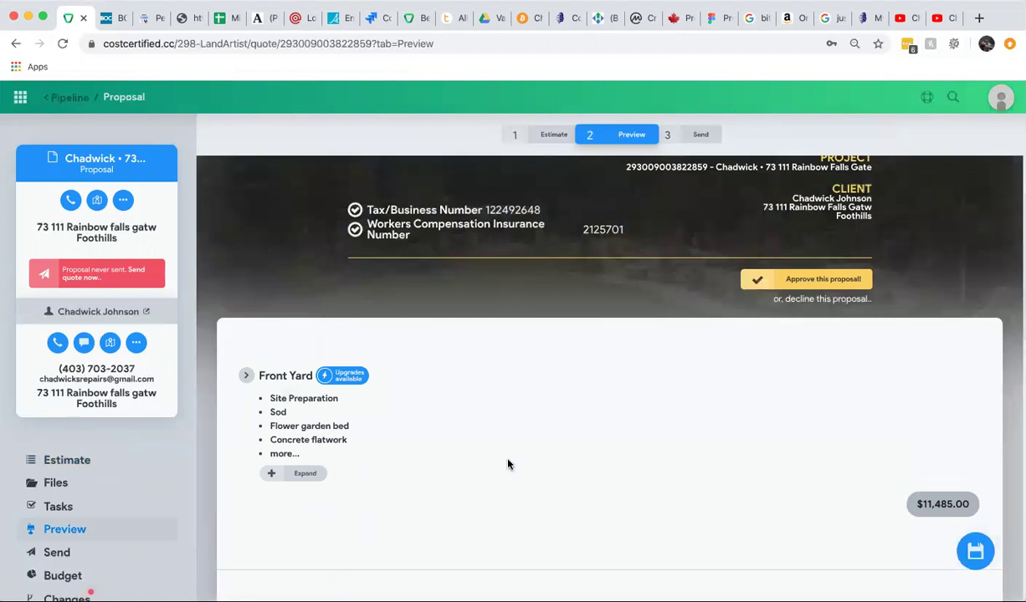
scroll(508, 465, down, 8)
scroll(508, 464, down, 3)
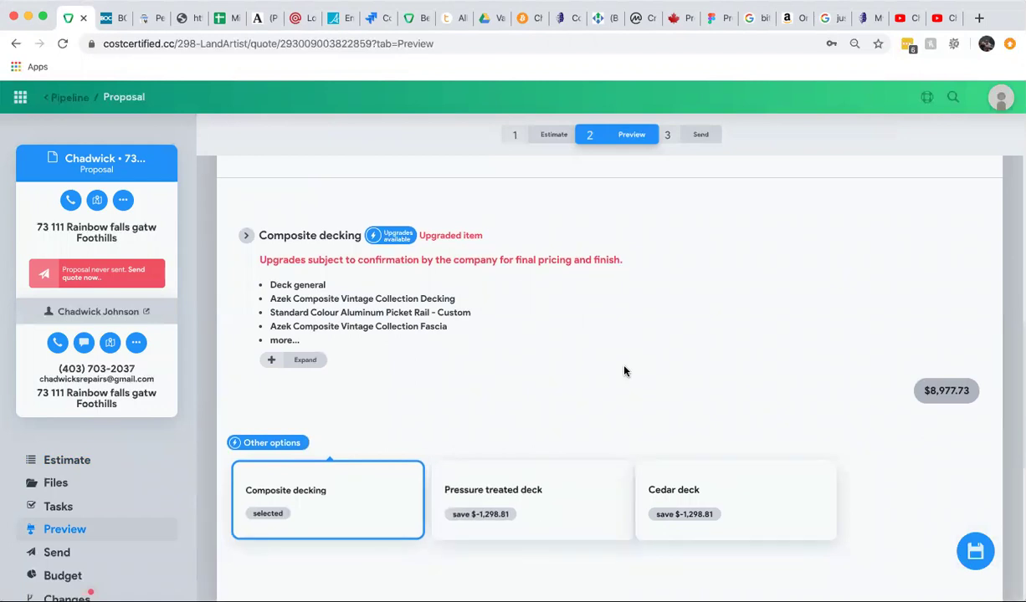
scroll(623, 371, up, 6)
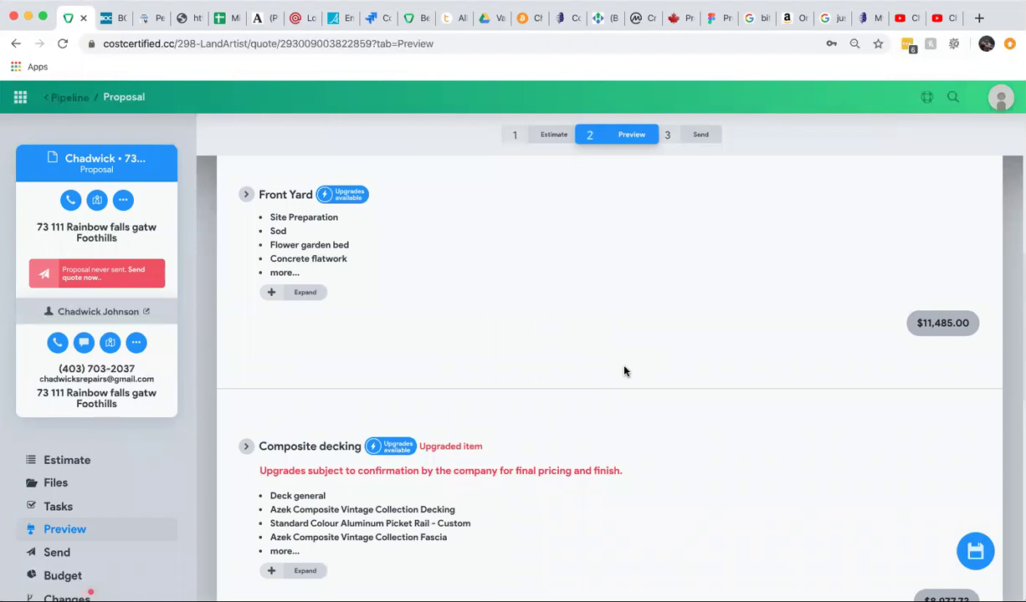
scroll(476, 396, down, 8)
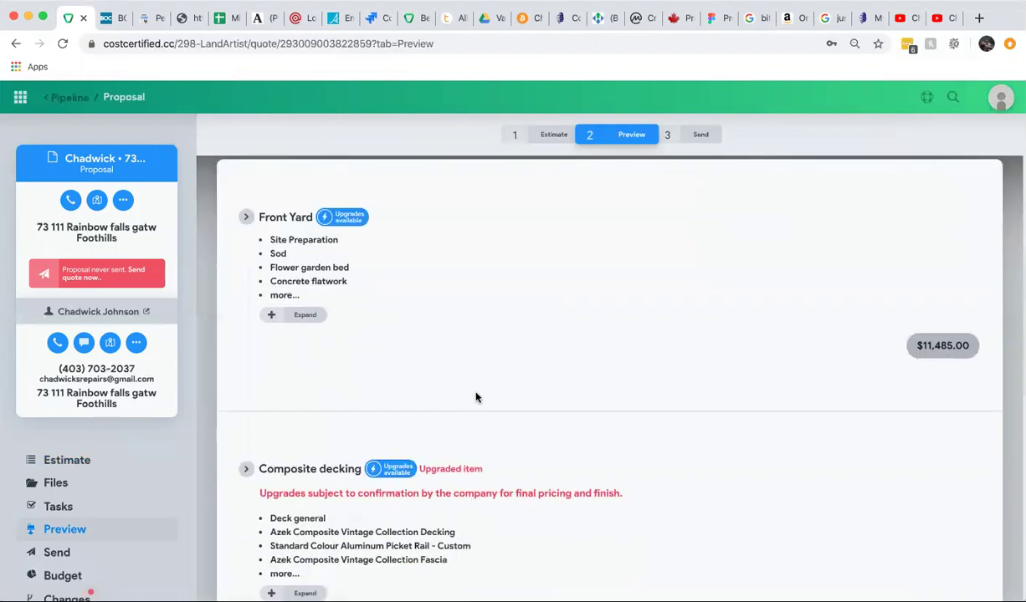
scroll(502, 398, down, 7)
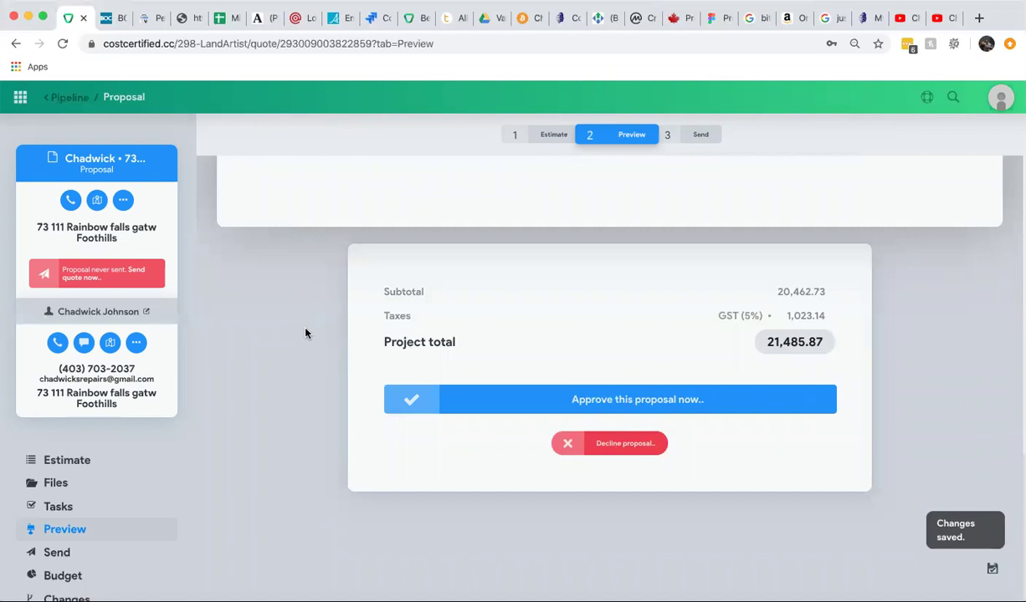
scroll(305, 333, up, 1)
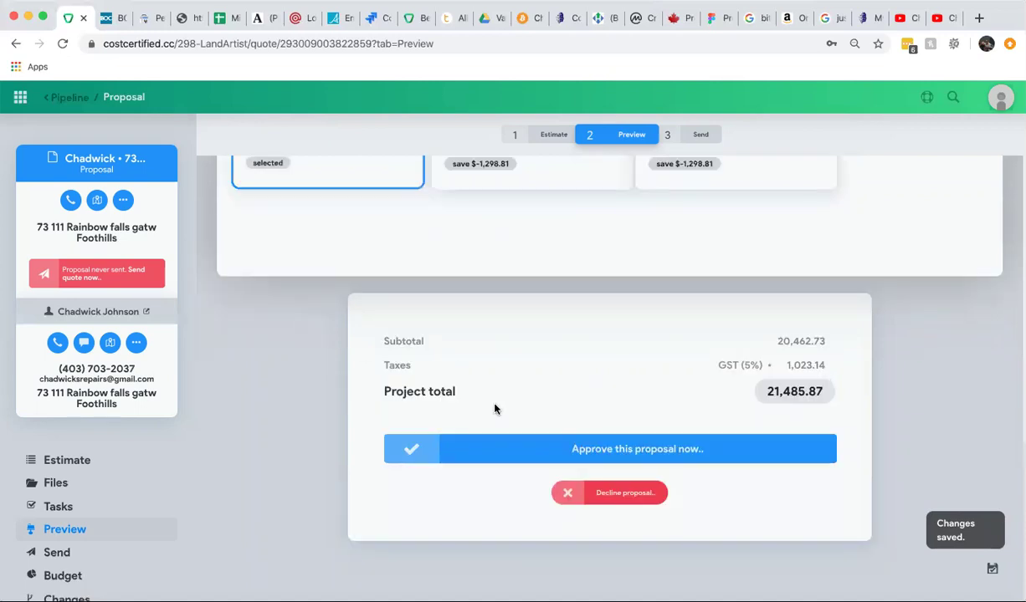
scroll(313, 409, up, 10)
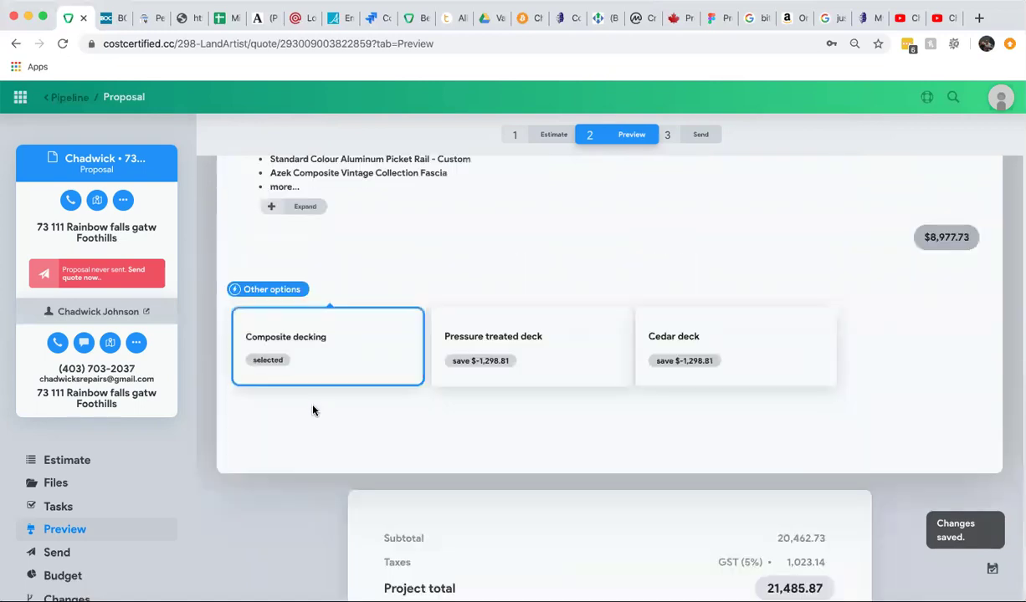
scroll(315, 412, up, 5)
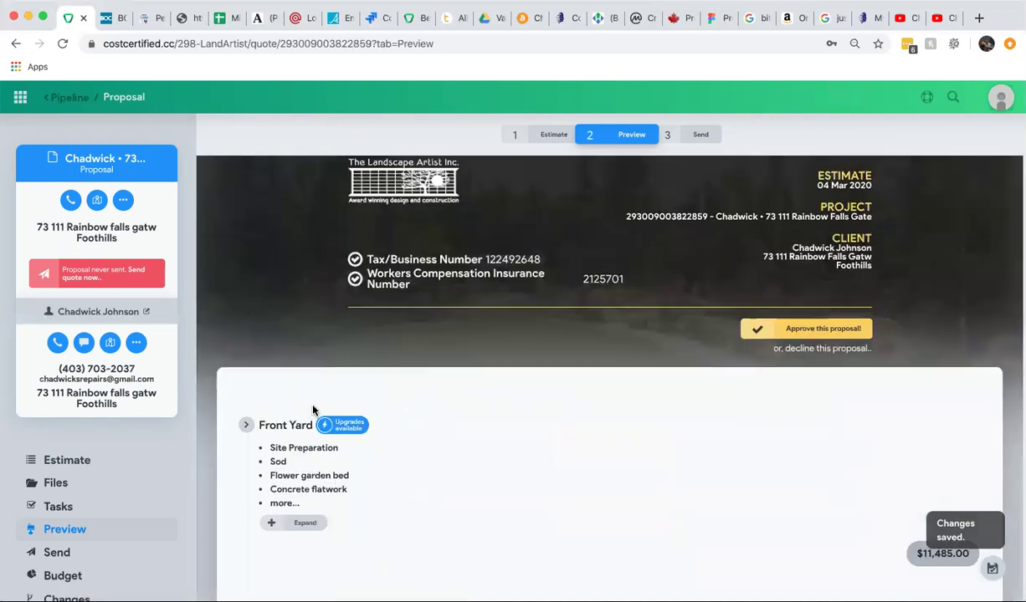
scroll(314, 412, down, 15)
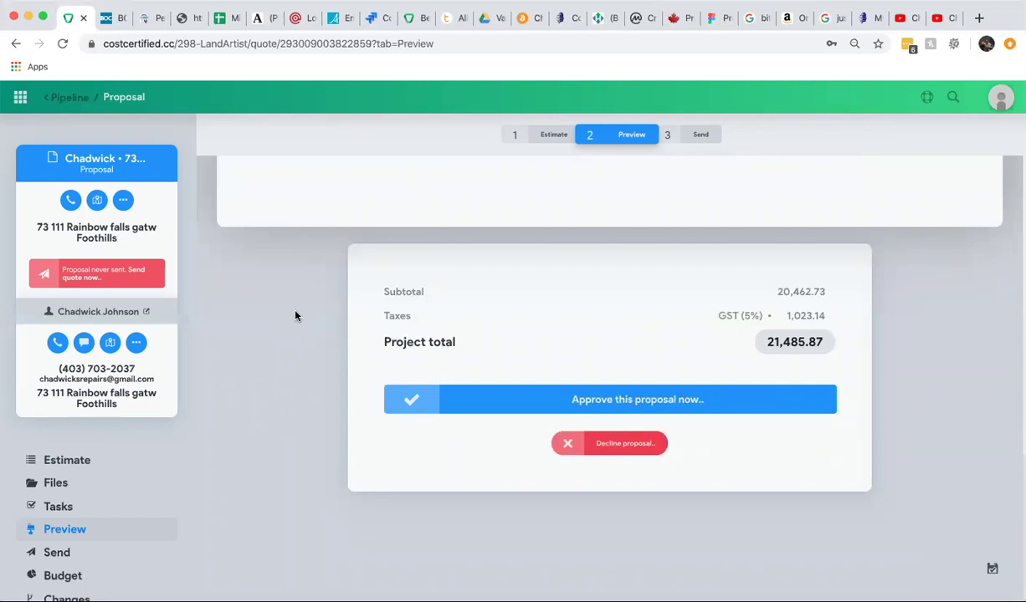
scroll(295, 315, up, 5)
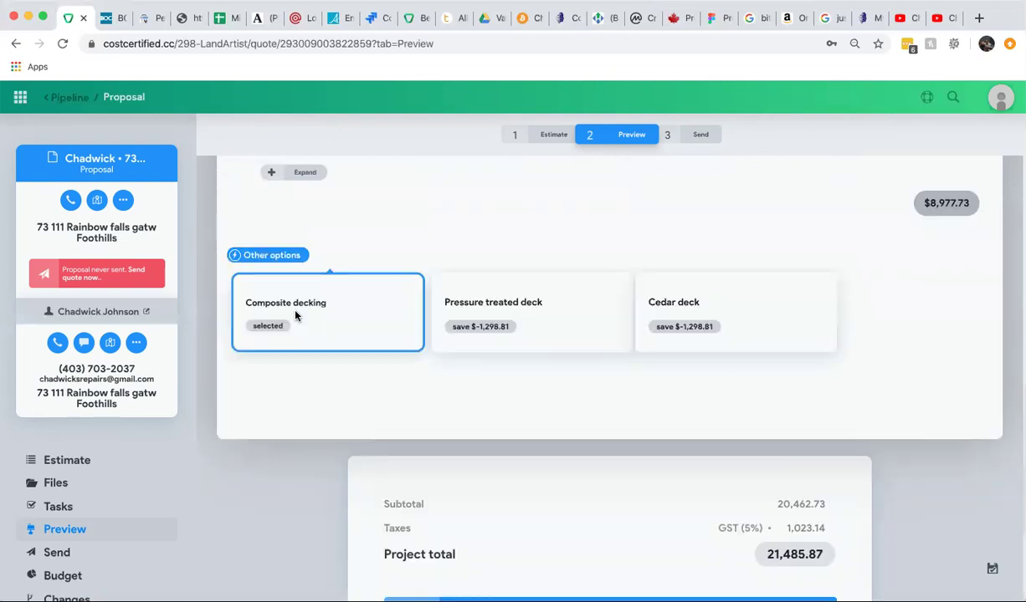
scroll(294, 315, down, 5)
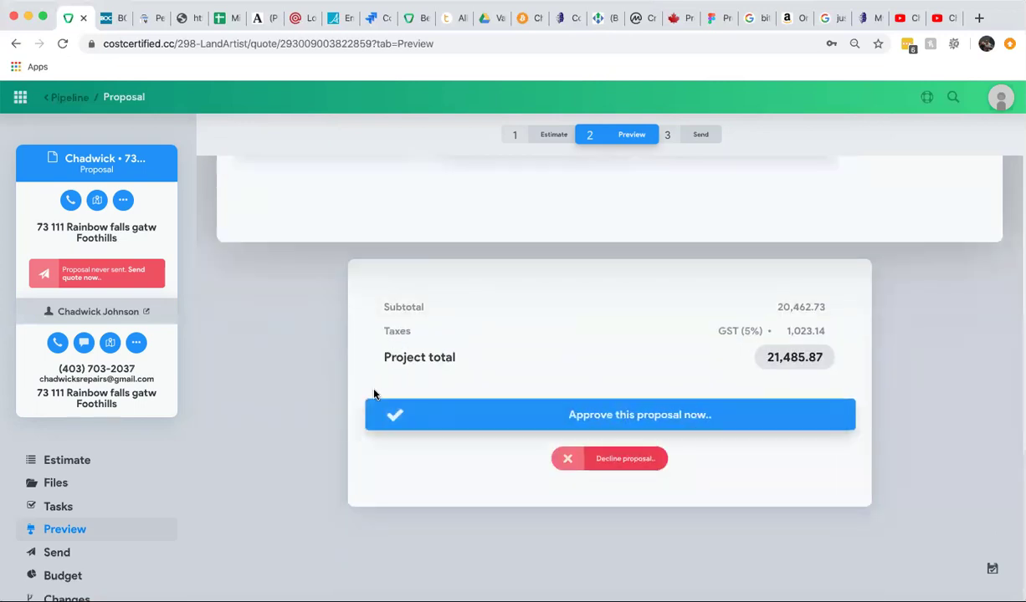
scroll(348, 387, up, 15)
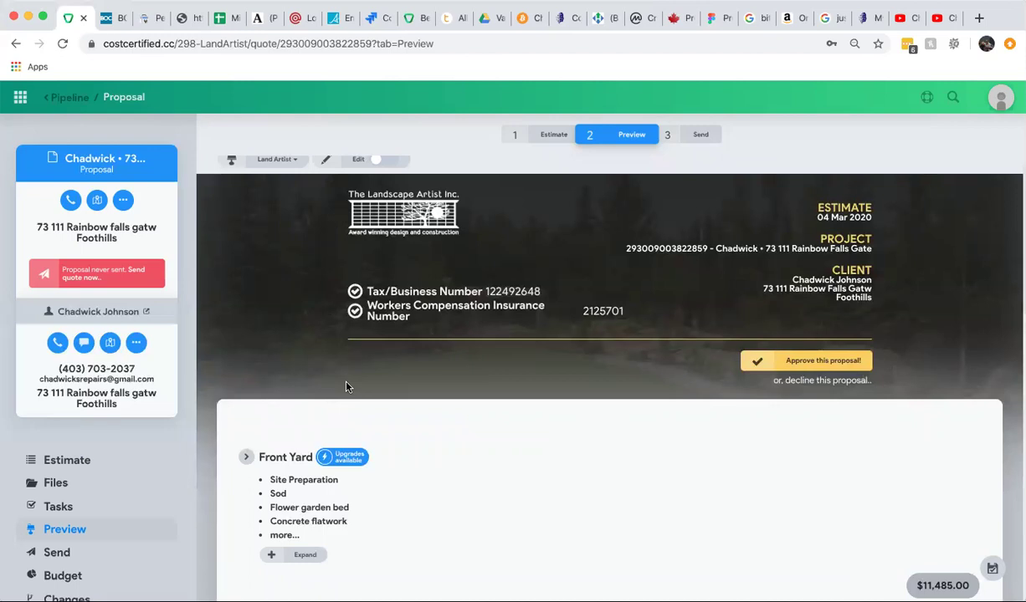
scroll(348, 386, down, 3)
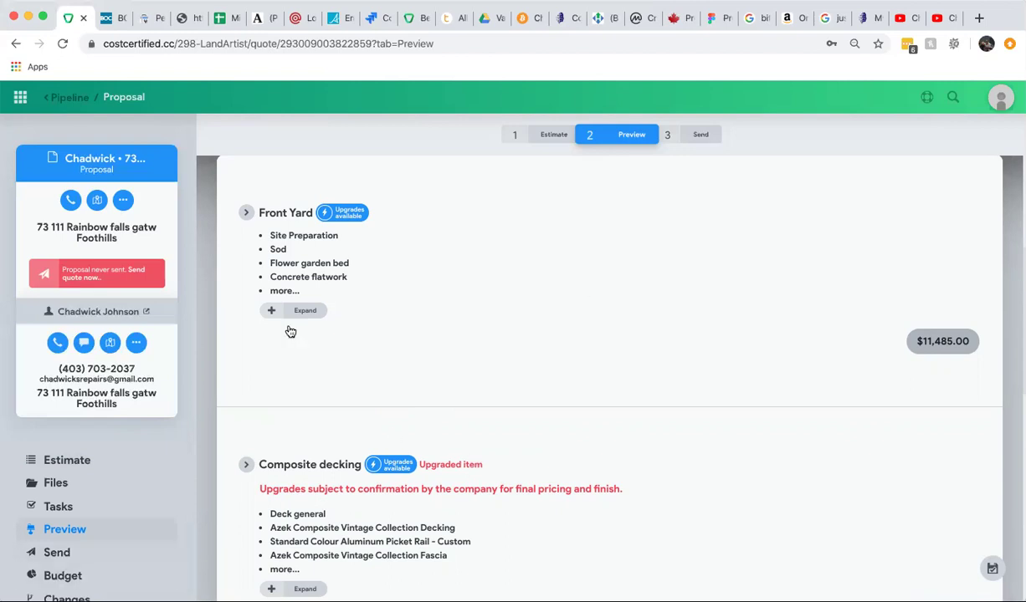
scroll(315, 409, up, 1)
scroll(315, 409, up, 3)
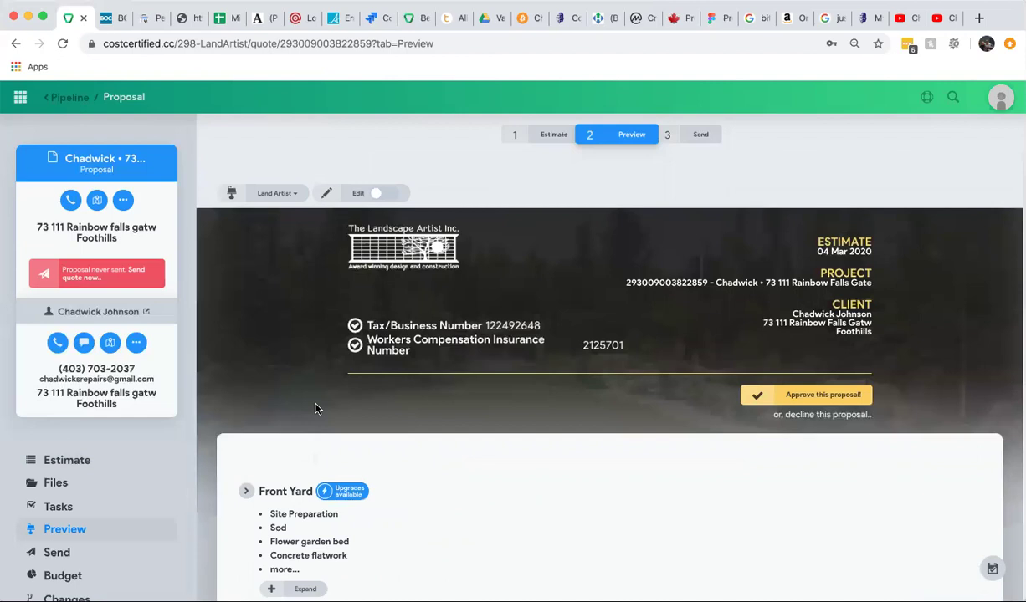
scroll(315, 409, down, 3)
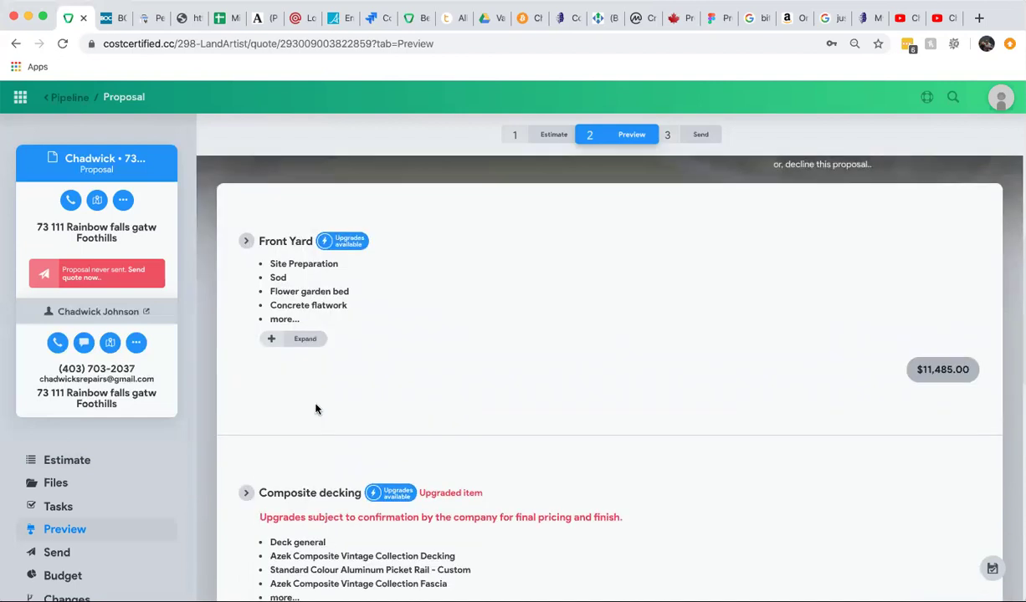
scroll(316, 410, down, 2)
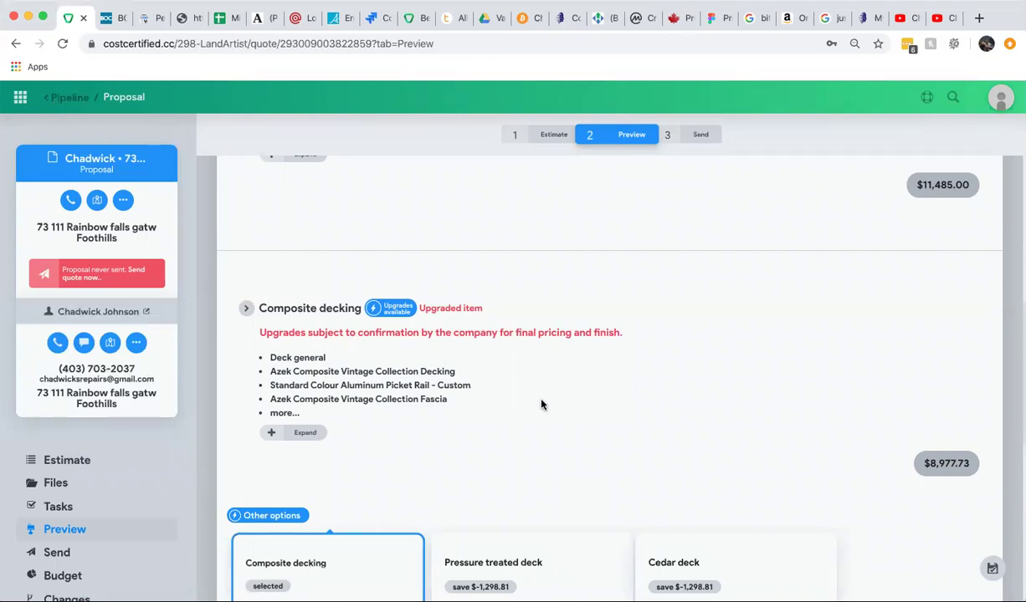
scroll(541, 404, down, 3)
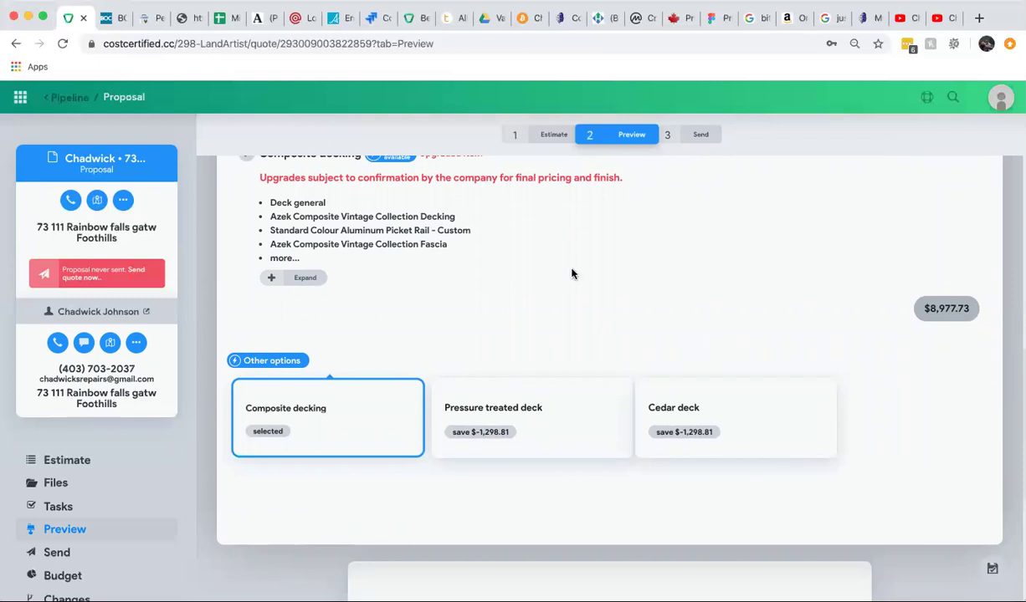
scroll(573, 273, down, 5)
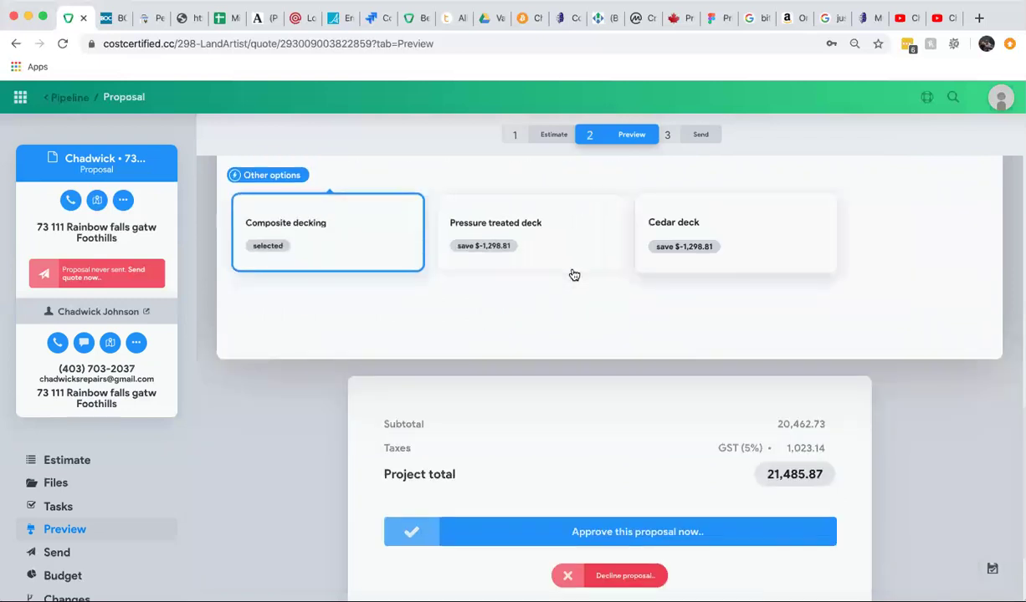
scroll(574, 275, up, 5)
scroll(572, 273, up, 4)
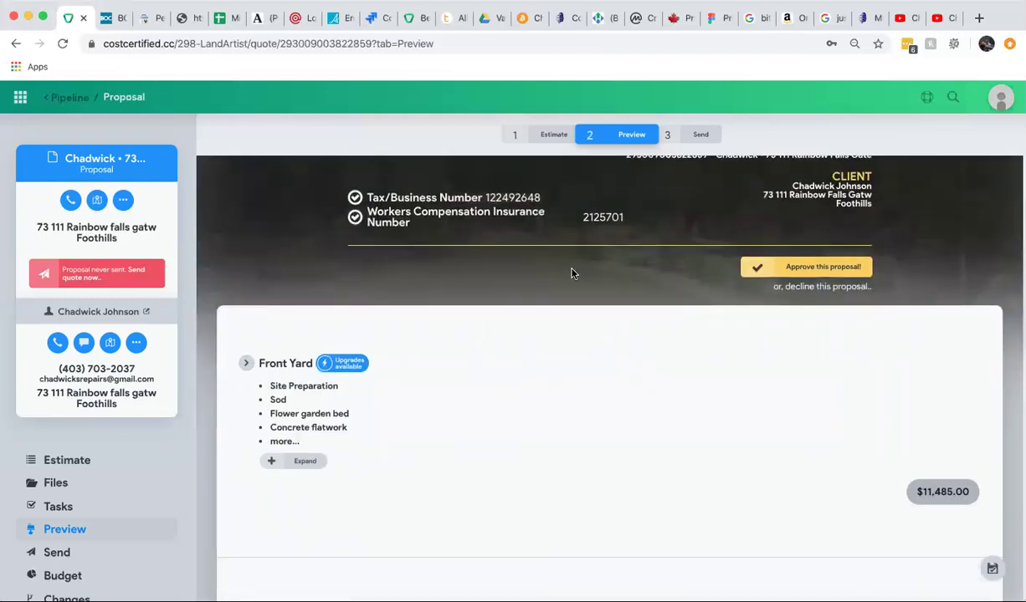
scroll(572, 274, up, 3)
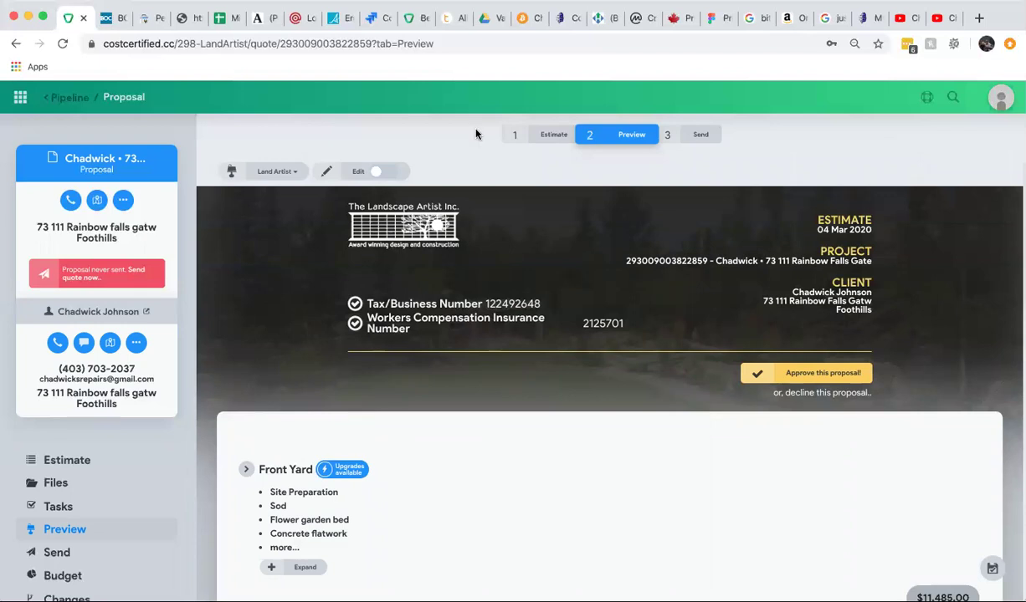
Switch on presentation editing, then log out of CostCertified from the avatar menu.
click(374, 174)
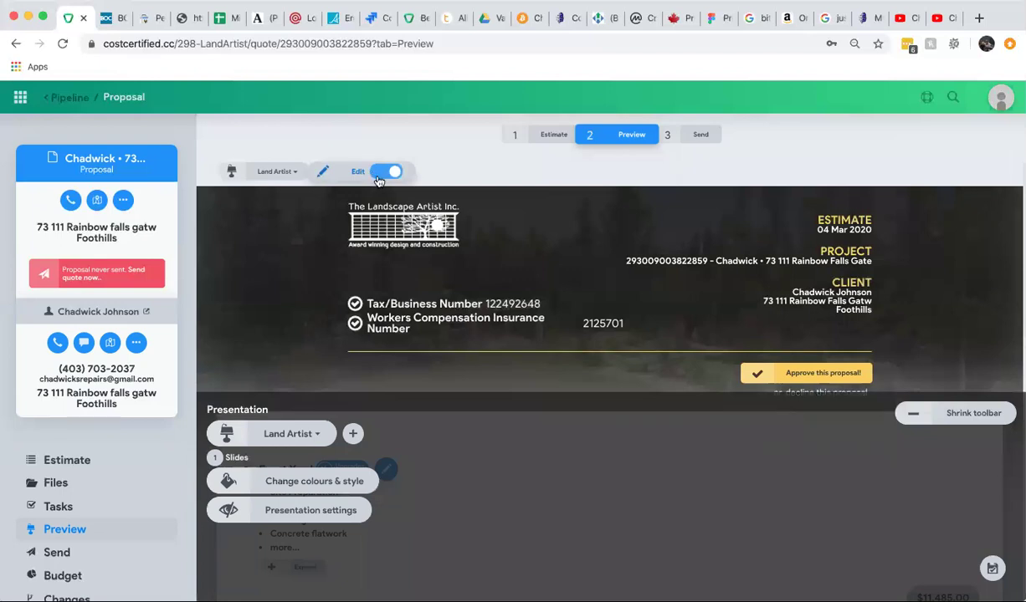
mouse_move(452, 226)
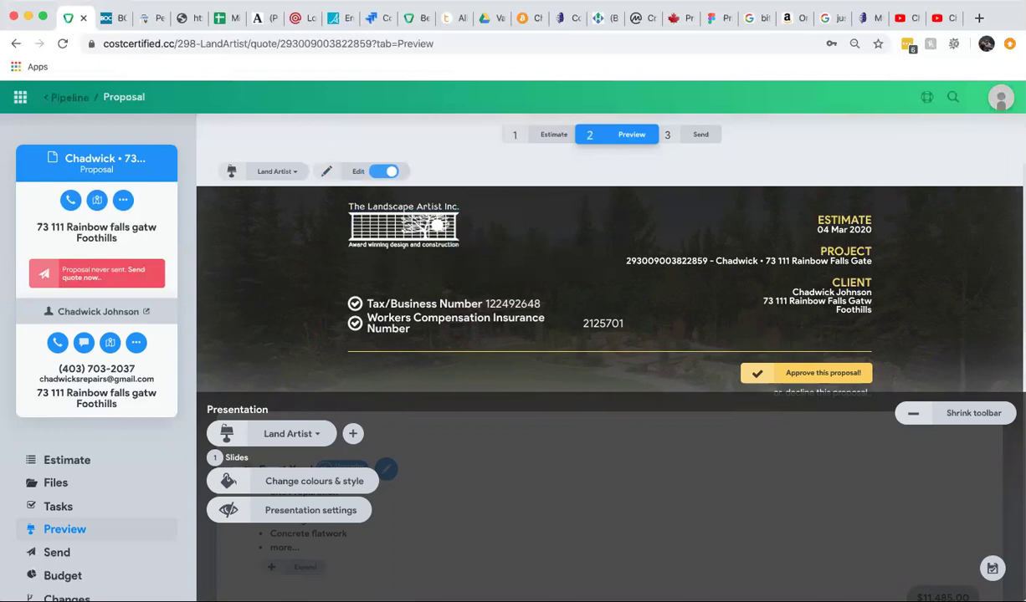
click(1003, 102)
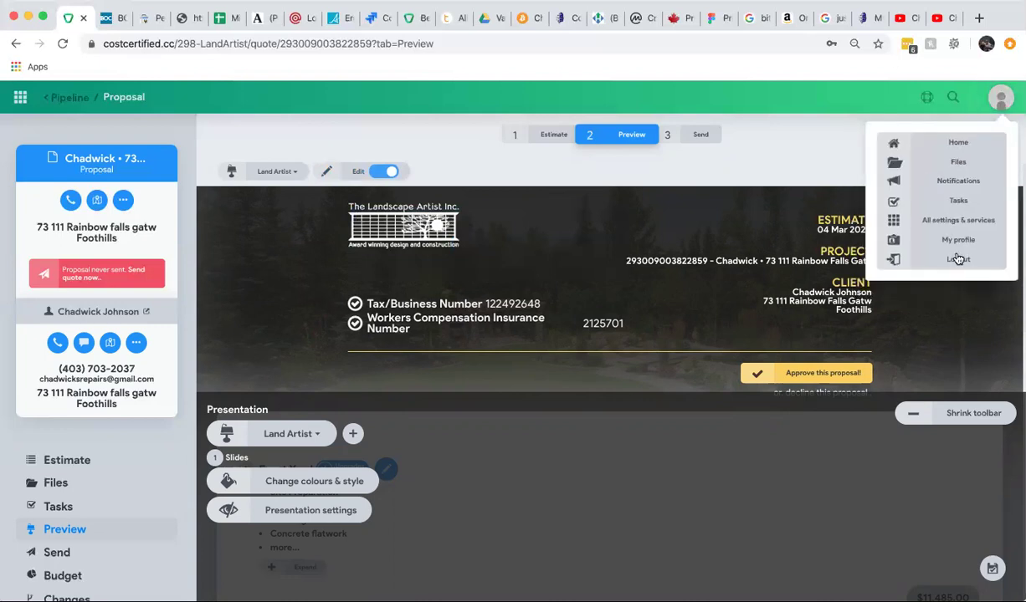
click(958, 260)
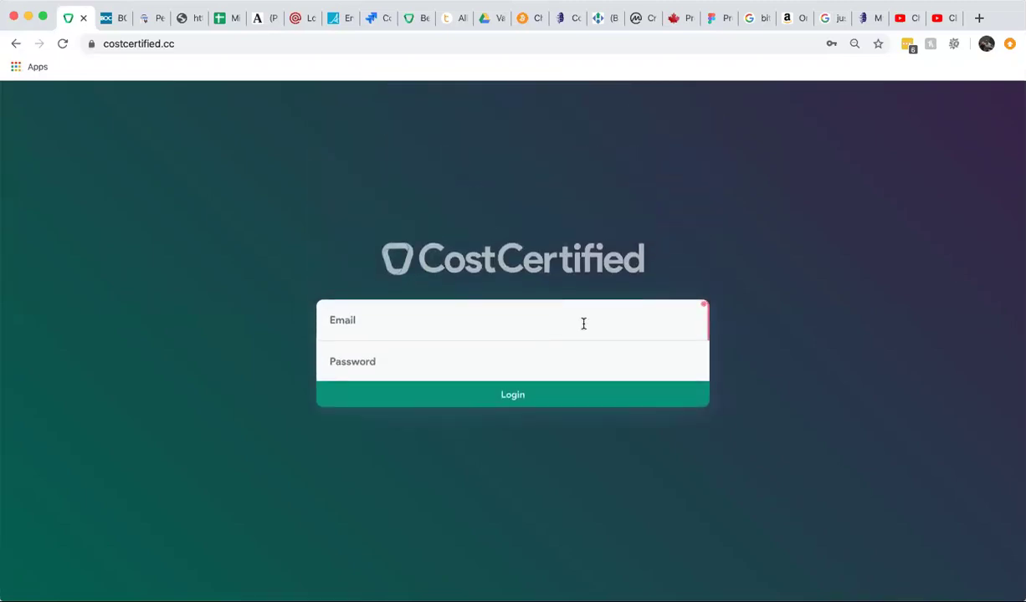
Log in as the demo super user with the account e-mail and password.
click(664, 307)
text(dave)
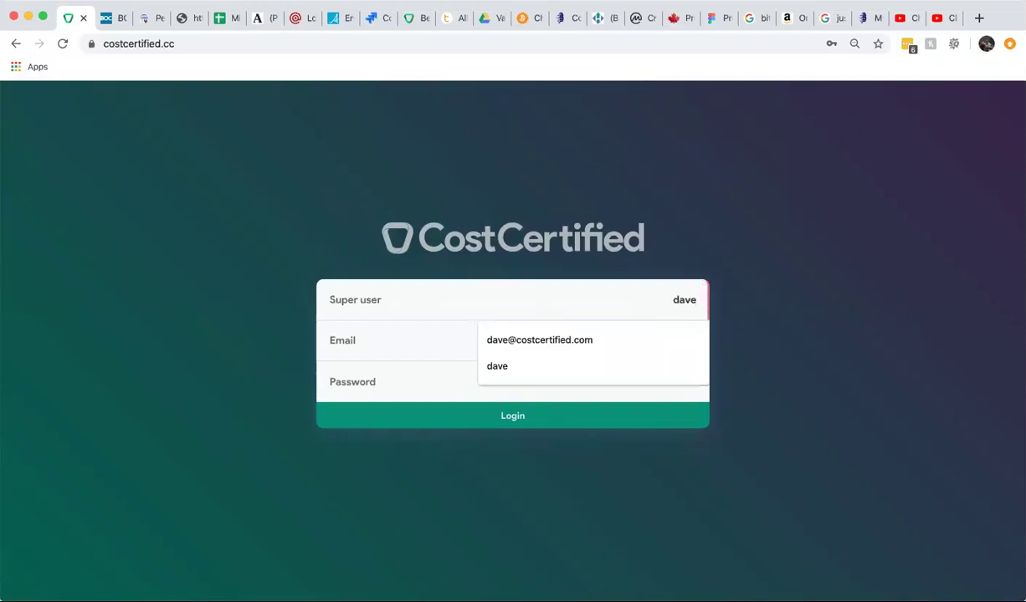
click(569, 339)
click(558, 332)
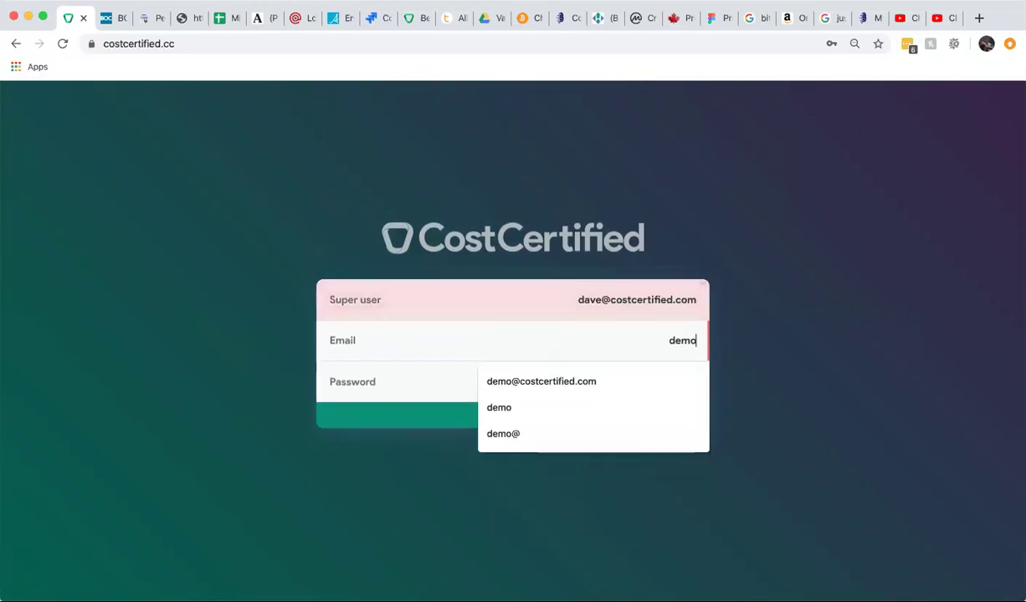
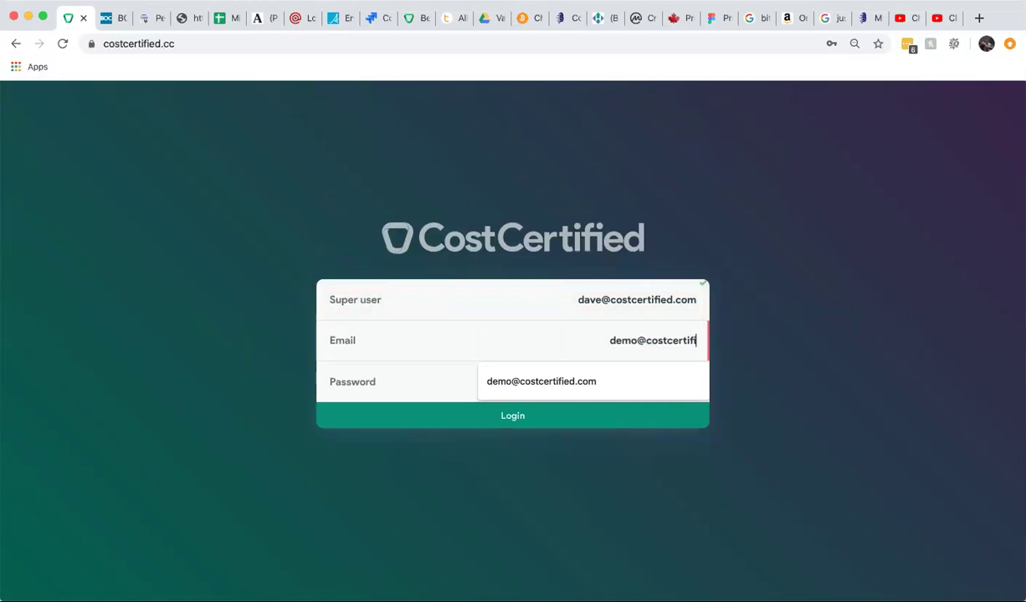
key(Tab)
text(*************)
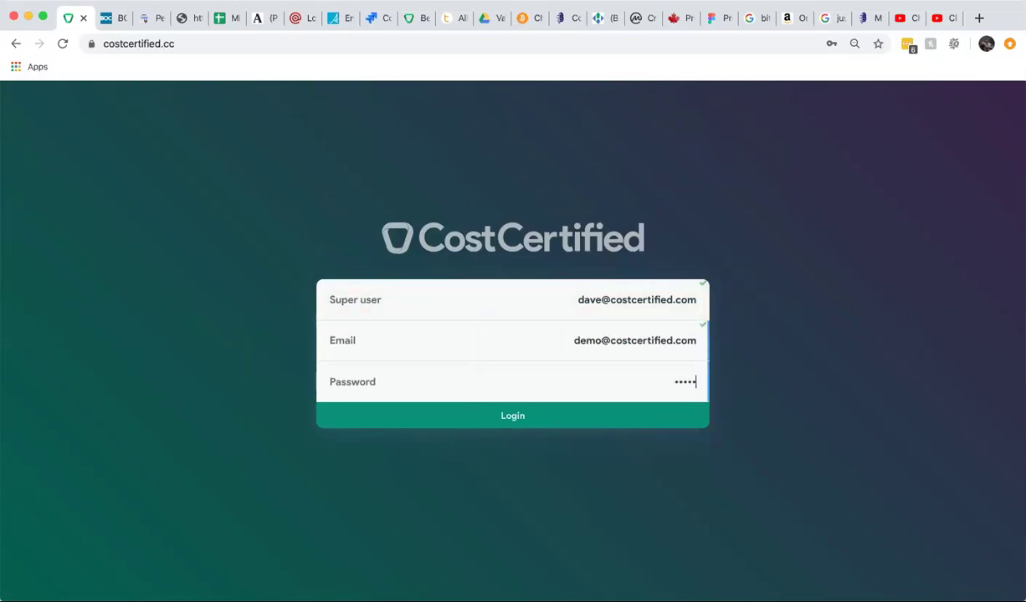
text(***)
click(509, 421)
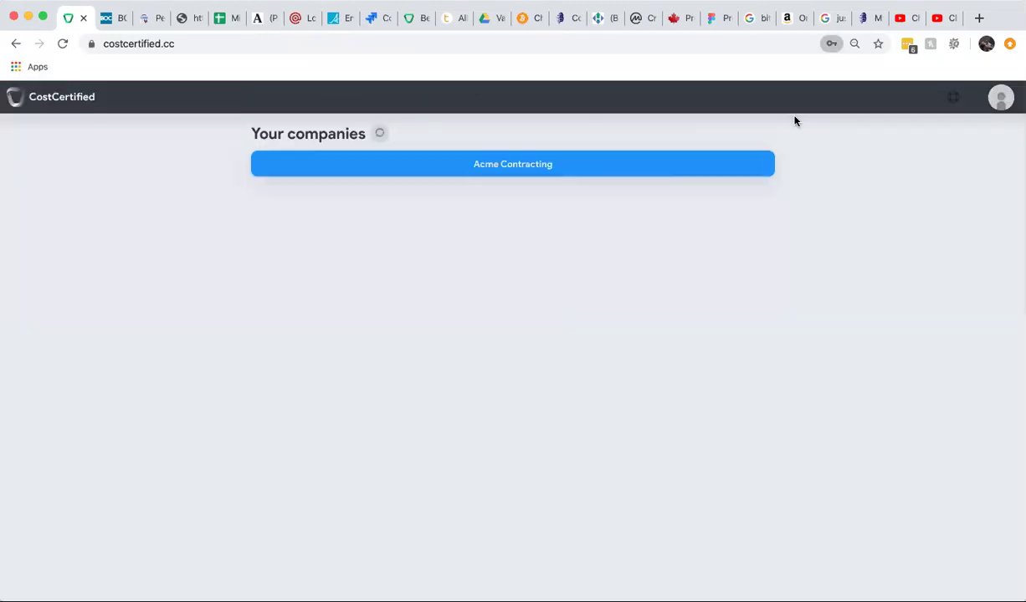
Open Acme Contracting and its never-sent proposal from the Pipeline board.
click(490, 165)
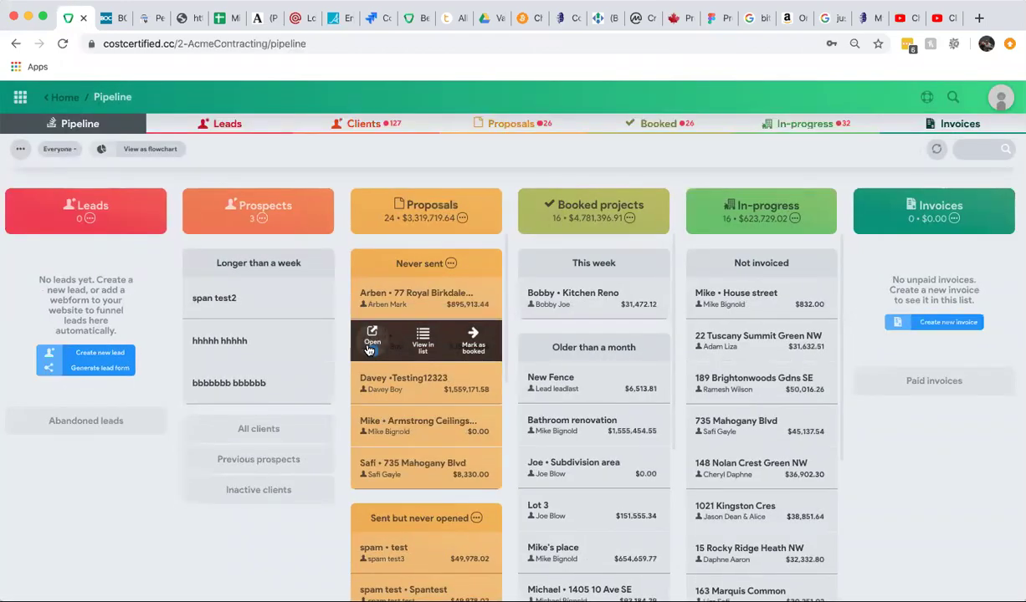
click(366, 347)
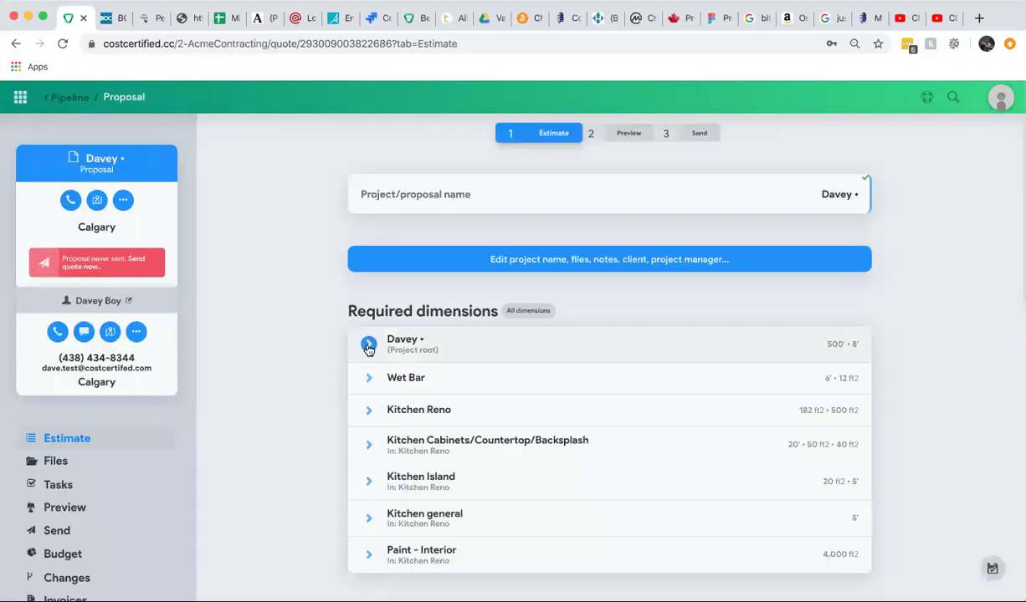
Review the Kitchen Reno and optional Wet Bar items, then switch to the Preview step.
scroll(221, 426, down, 3)
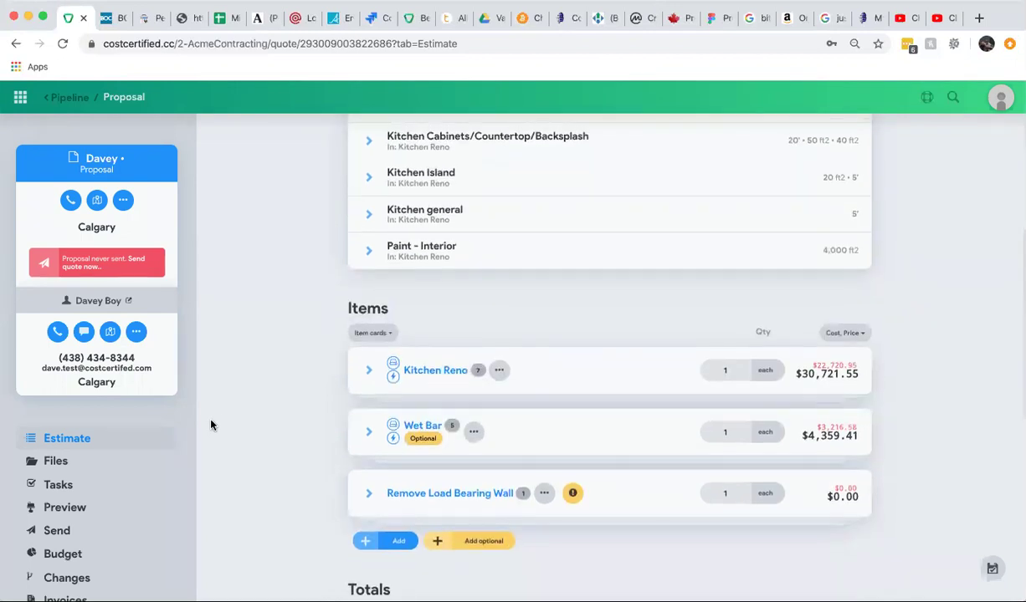
scroll(305, 404, up, 1)
scroll(304, 404, up, 5)
click(640, 137)
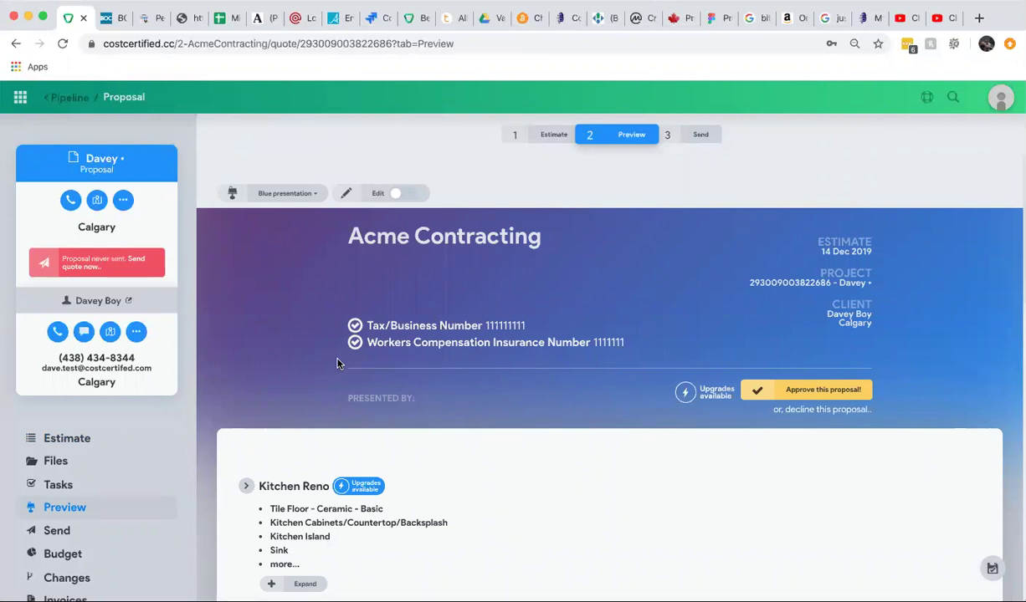
Turn on editing for the Blue presentation and show the header banner's picture options.
scroll(337, 363, down, 2)
scroll(370, 414, up, 2)
click(397, 195)
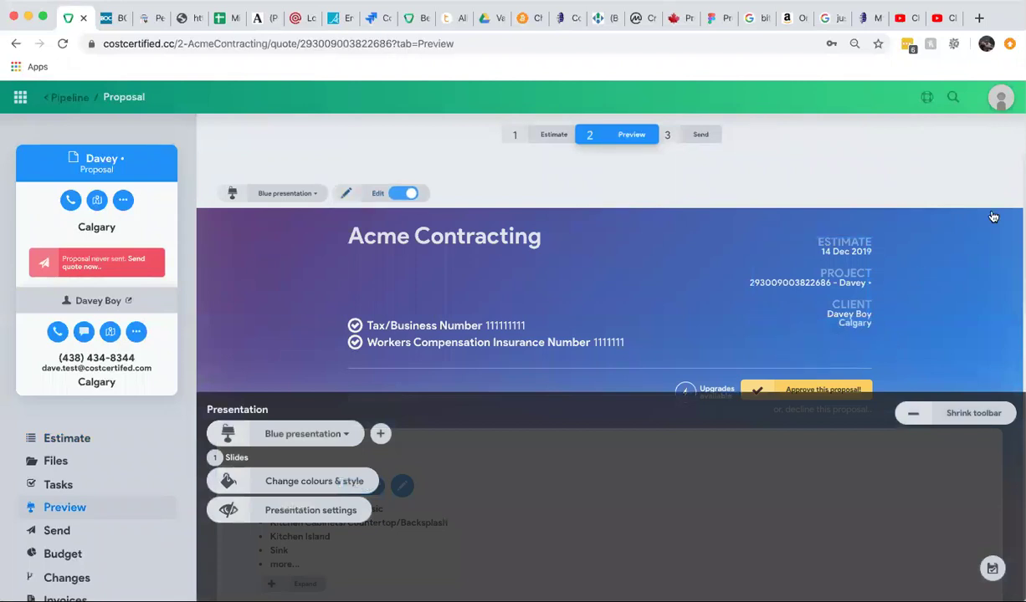
mouse_move(1008, 220)
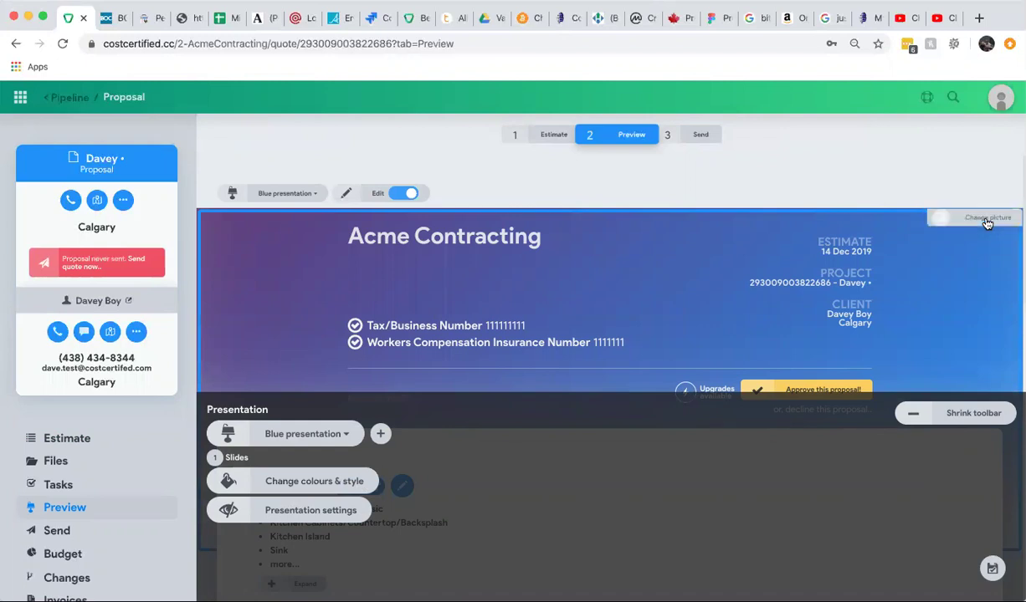
click(988, 221)
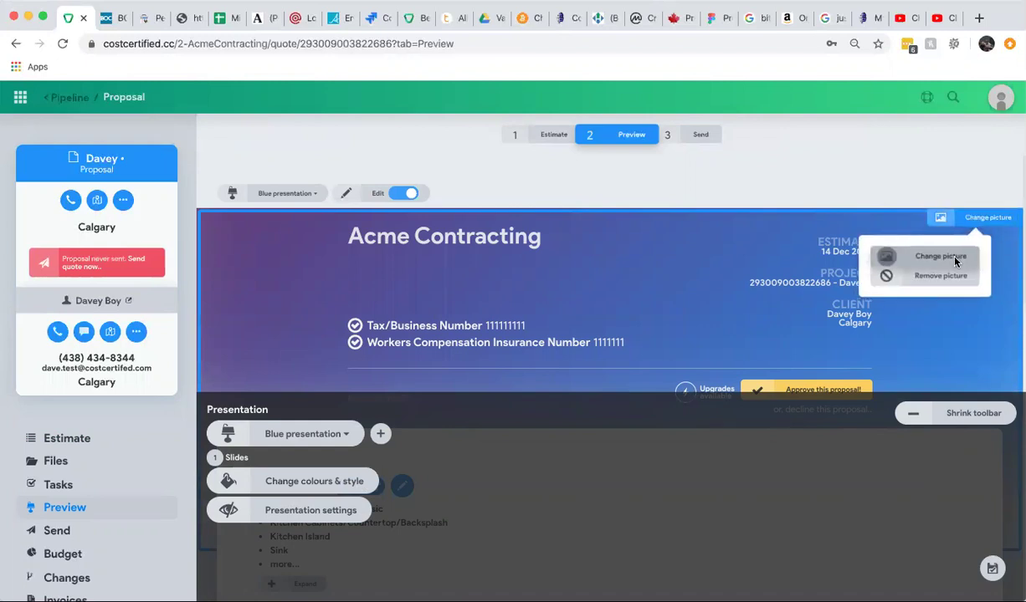
Set the header background to JSC7557-Edit.jpg from the Acme Contracting folder.
click(956, 262)
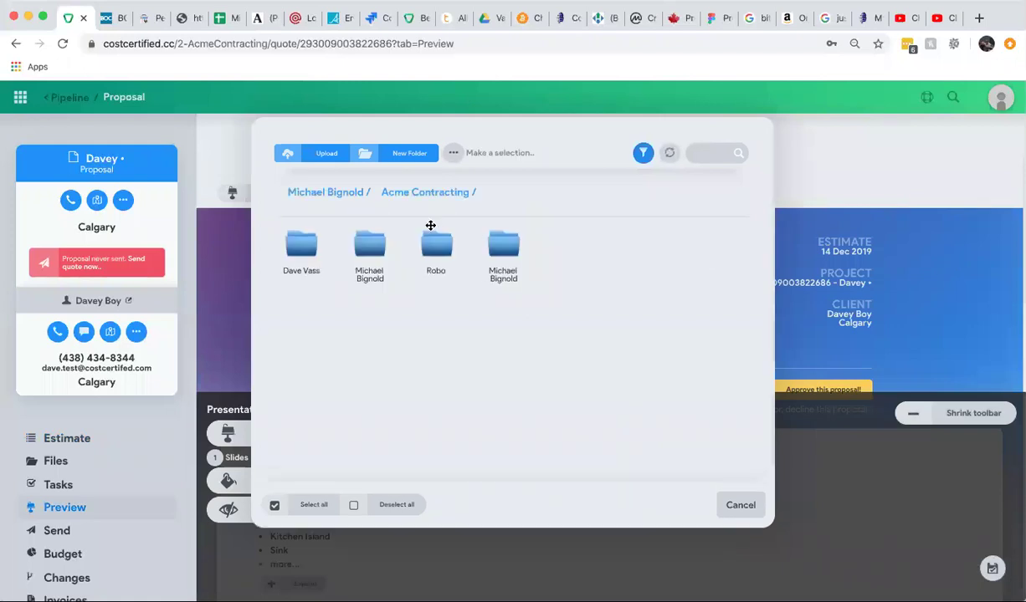
click(431, 194)
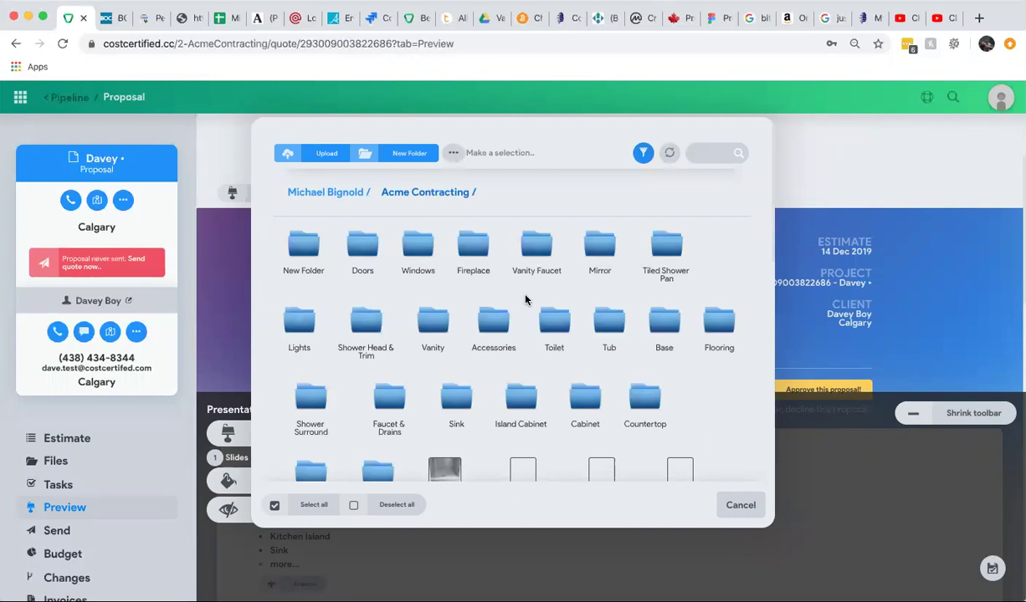
scroll(525, 299, down, 5)
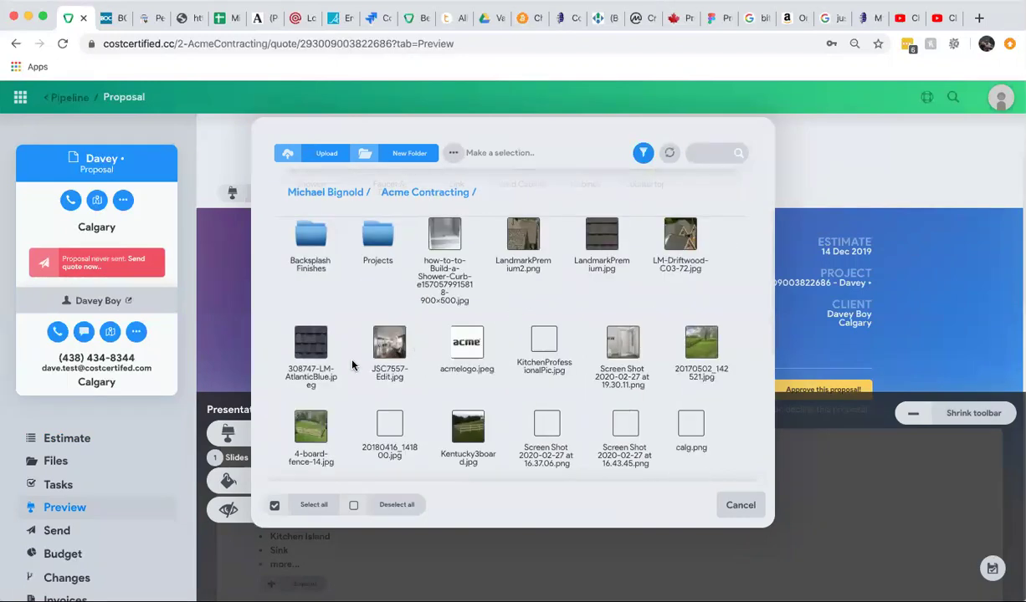
click(389, 345)
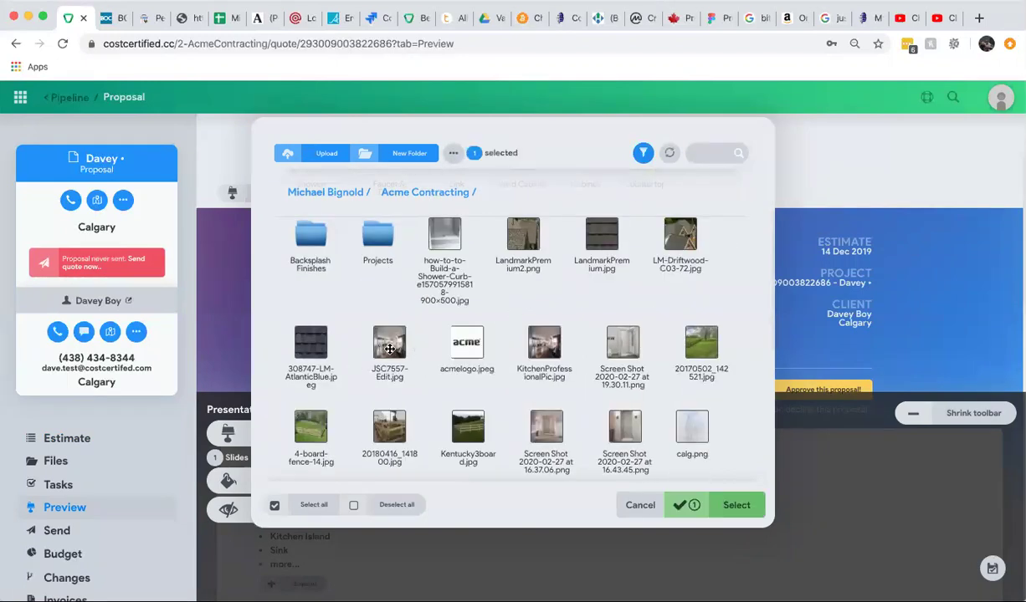
click(737, 516)
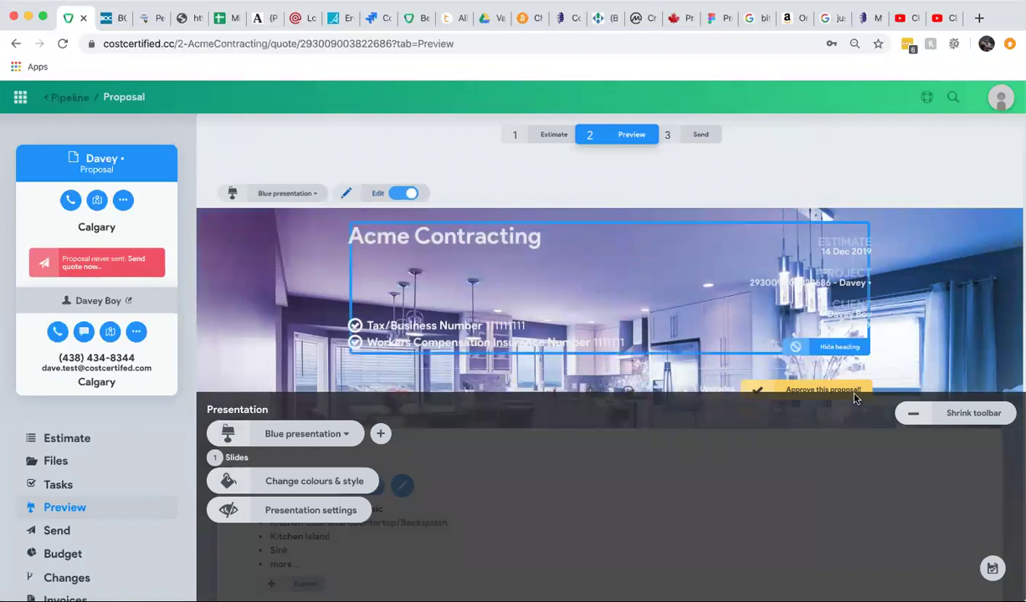
Shrink the Presentation toolbar to reveal the kitchen header and Kitchen Reno section.
click(952, 414)
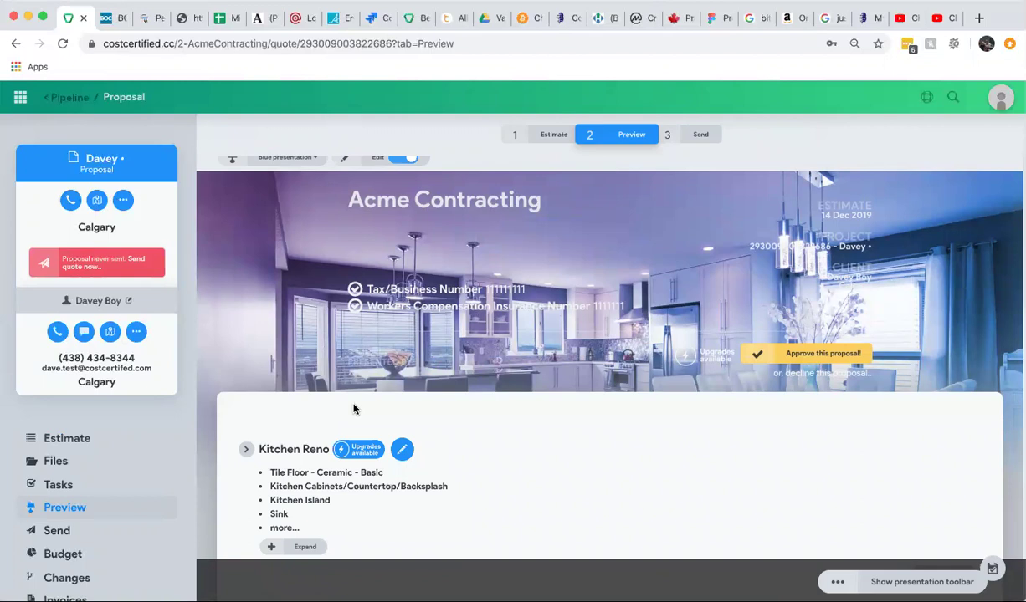
mouse_move(462, 190)
Reopen the presentation toolbar, keep the Blue theme, and scroll through the Kitchen Reno preview.
click(920, 581)
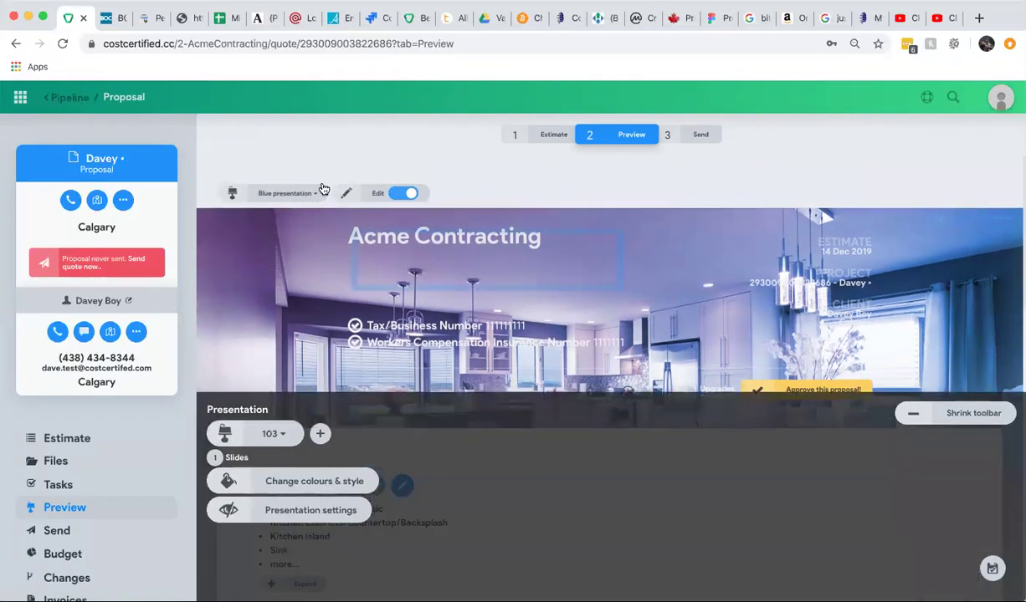
click(322, 194)
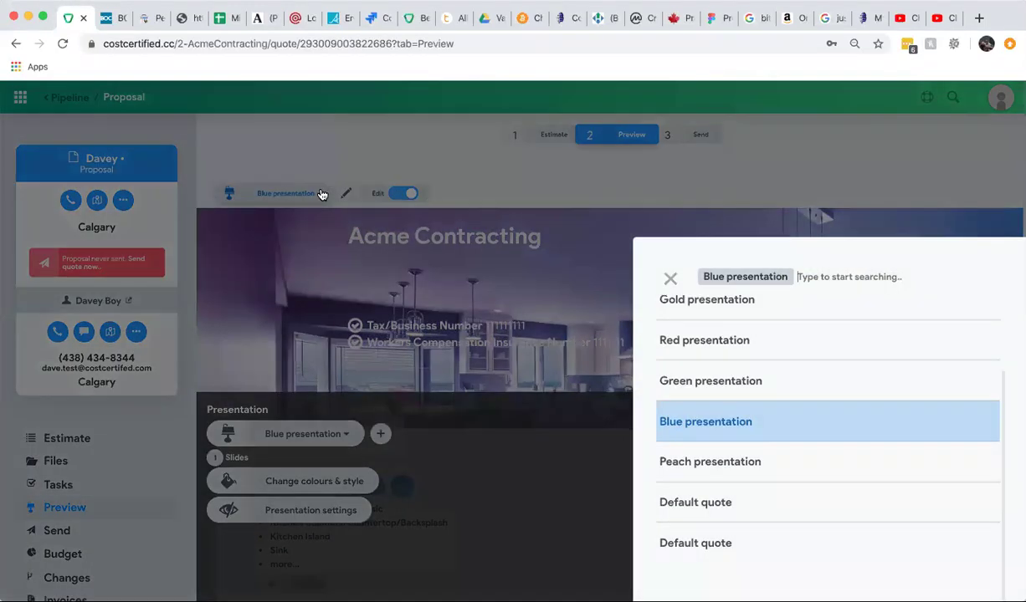
click(340, 147)
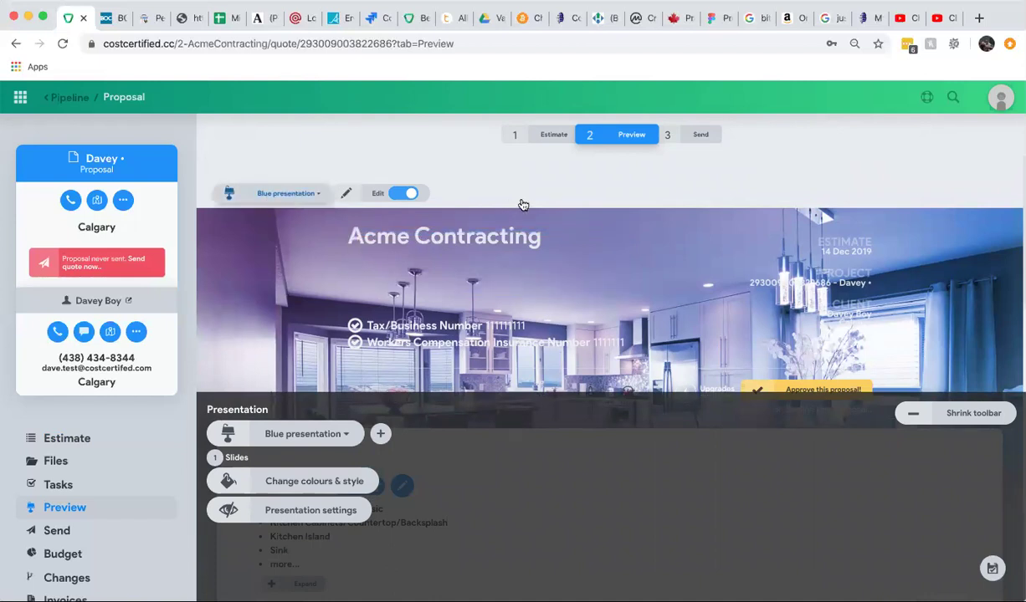
scroll(522, 205, down, 3)
scroll(520, 204, down, 2)
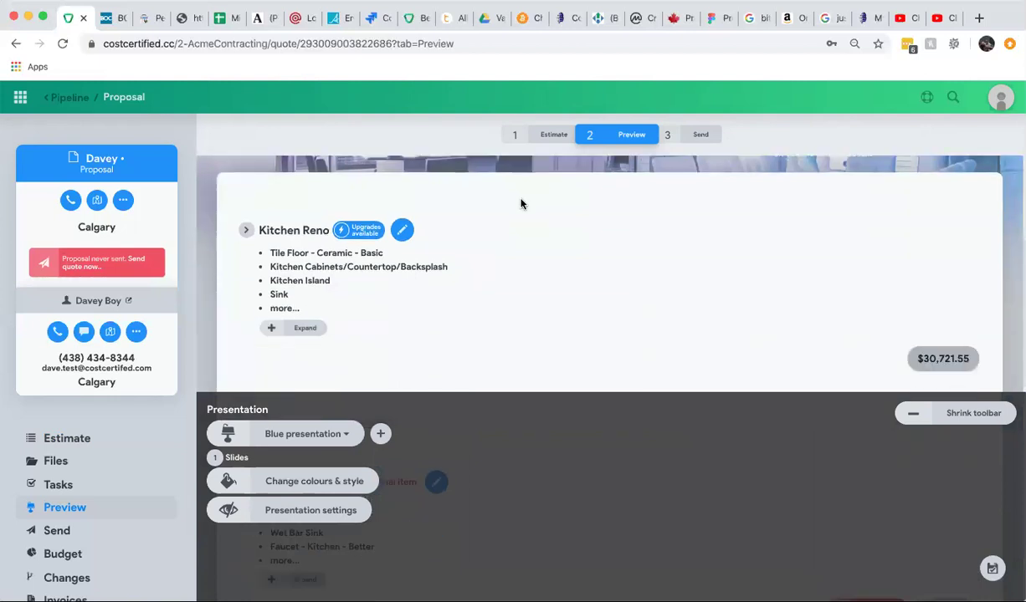
scroll(520, 203, up, 5)
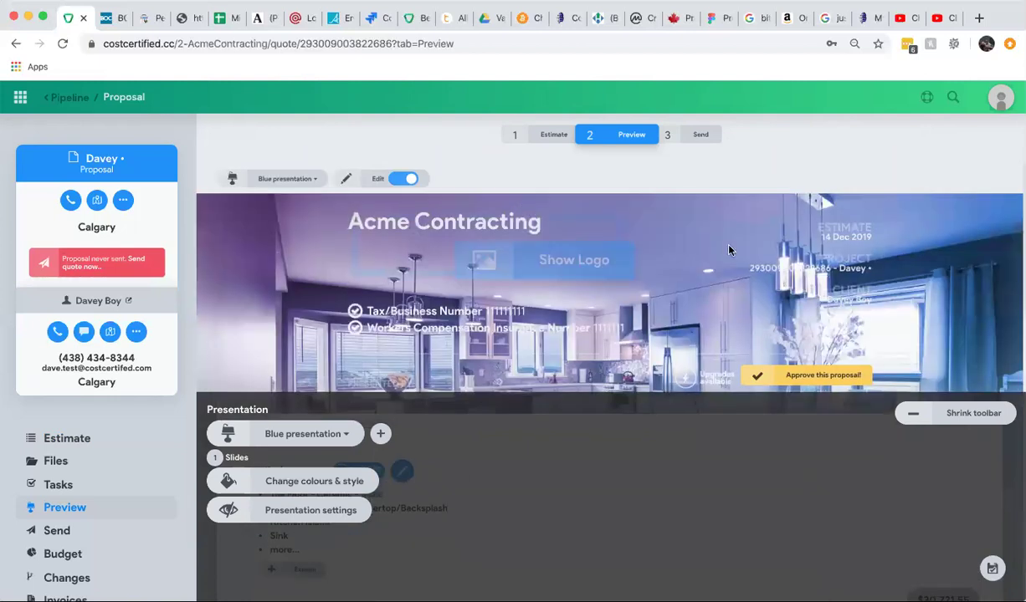
scroll(615, 340, down, 1)
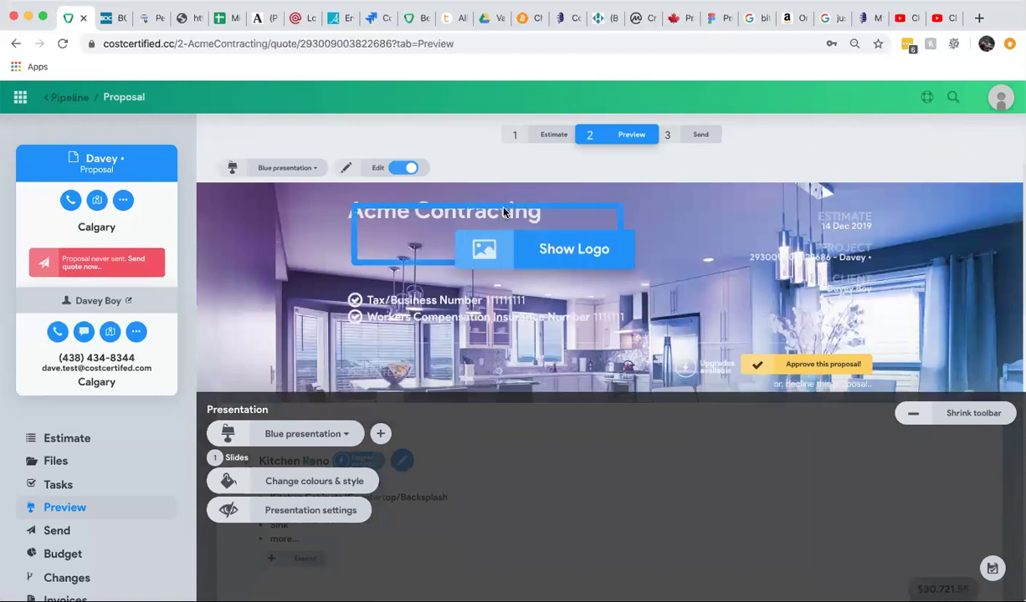
scroll(586, 324, down, 3)
scroll(586, 324, up, 2)
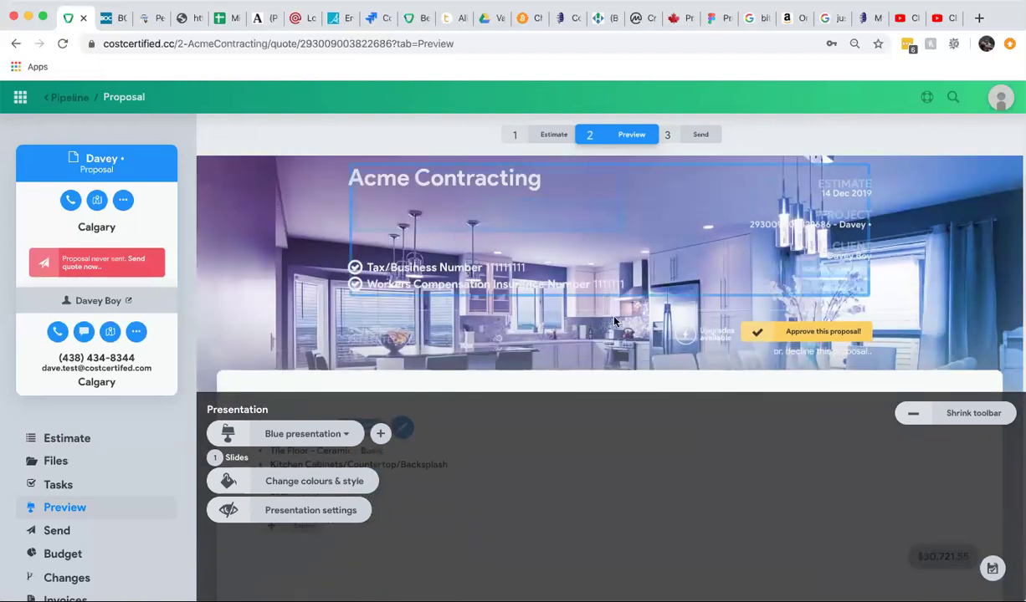
click(326, 484)
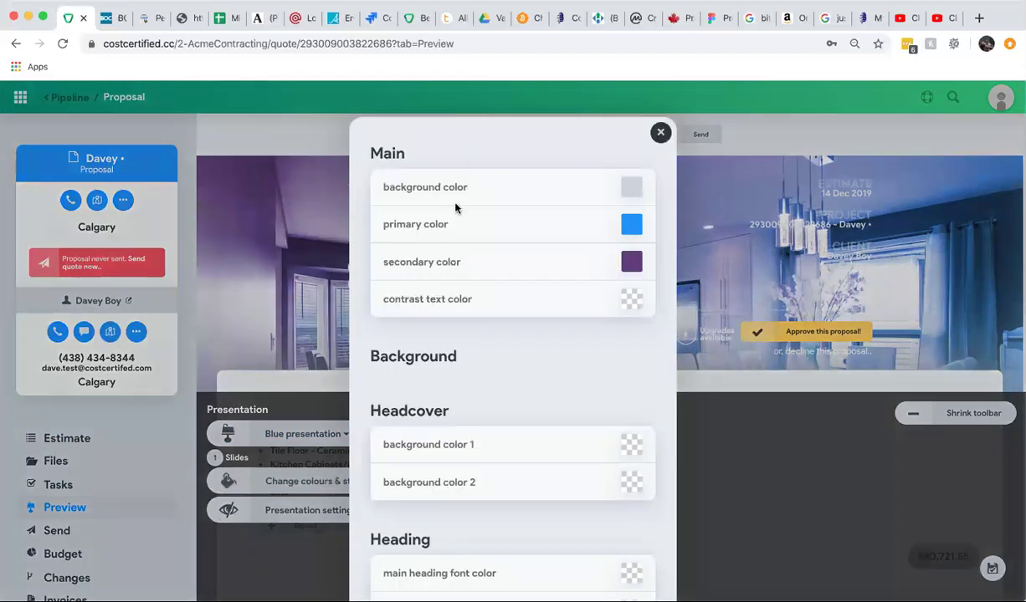
scroll(453, 396, down, 5)
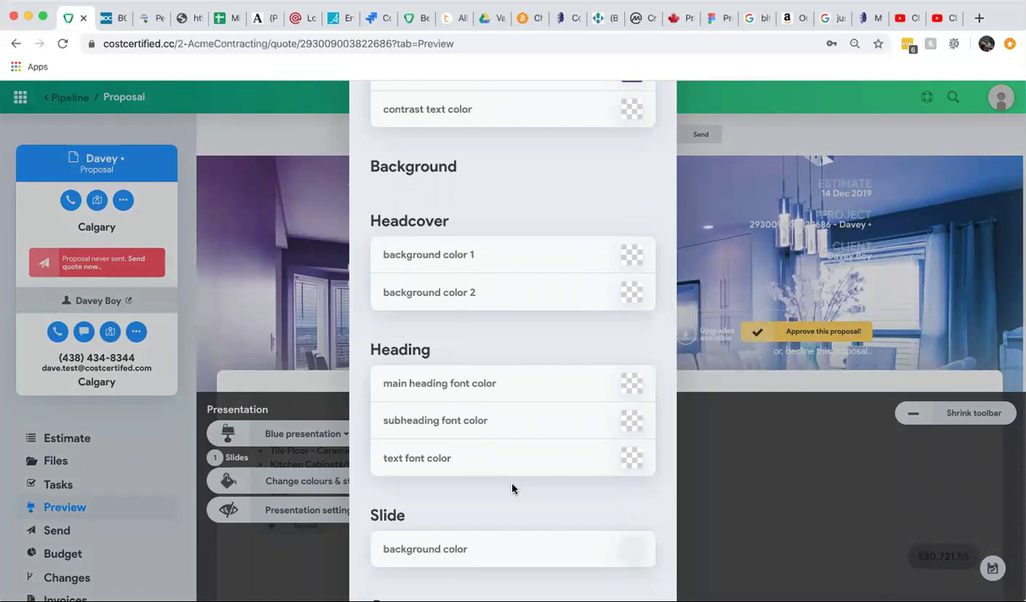
scroll(512, 490, up, 5)
click(661, 133)
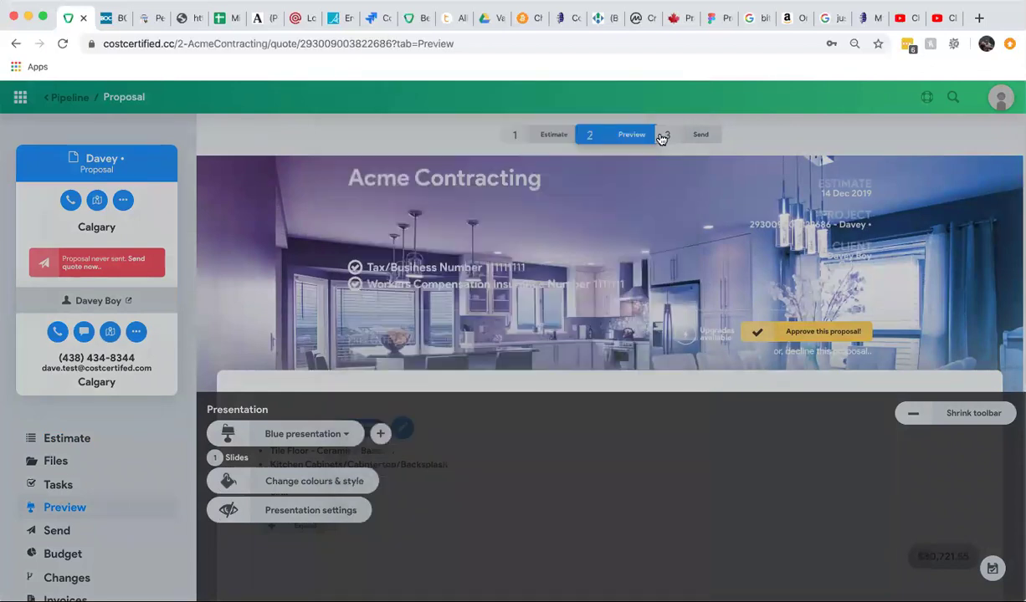
Shrink the presentation options toolbar to clear the preview.
scroll(611, 354, down, 2)
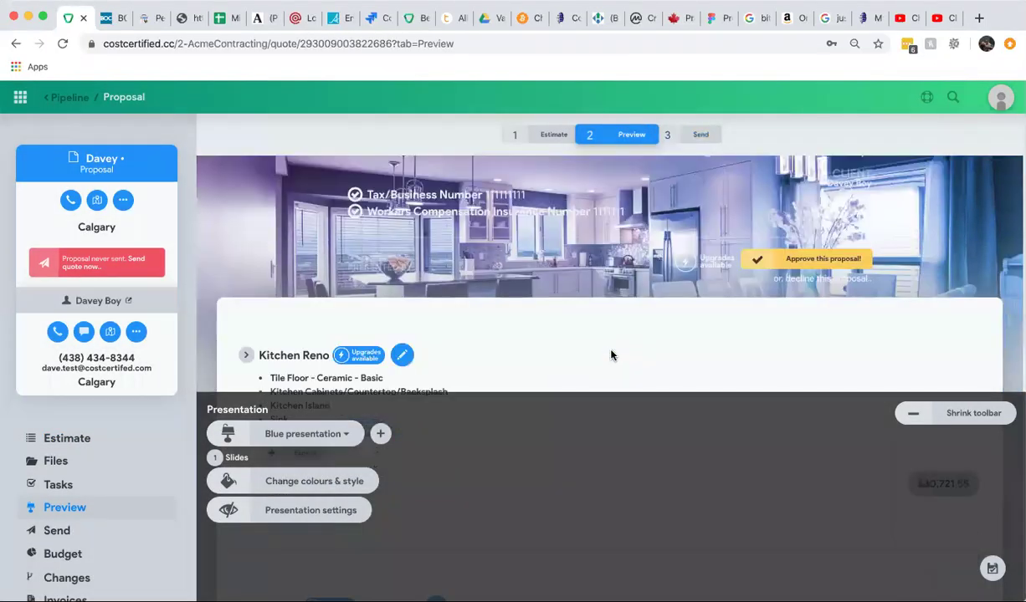
scroll(510, 329, down, 2)
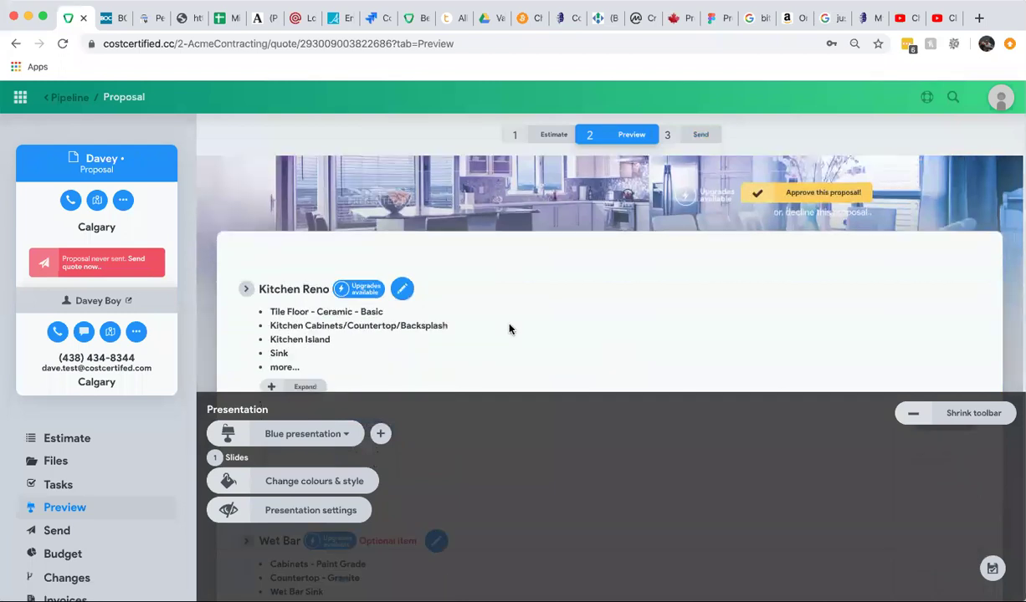
click(951, 414)
scroll(445, 350, down, 3)
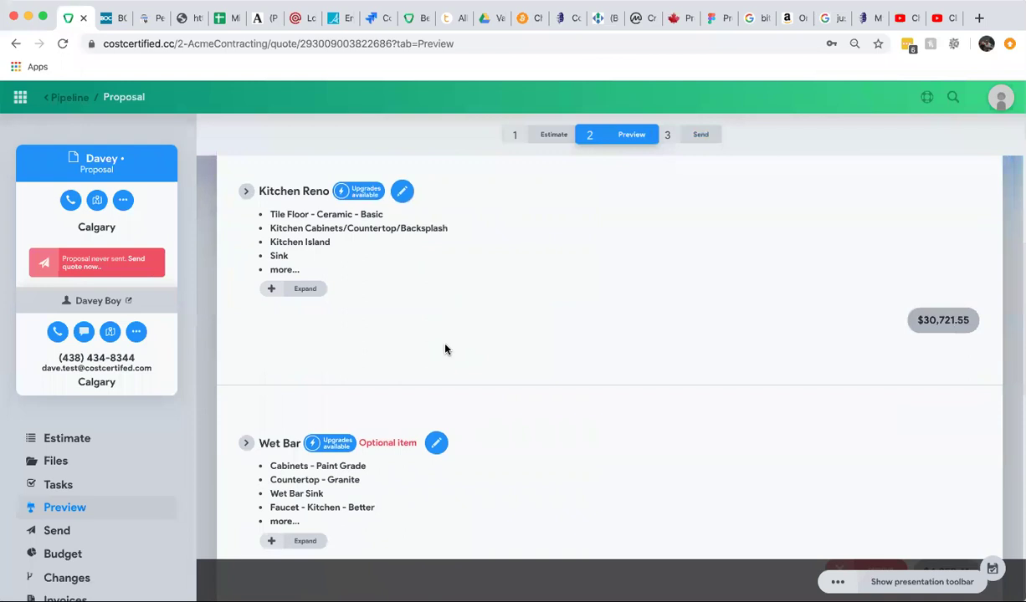
scroll(445, 349, up, 5)
scroll(445, 351, down, 4)
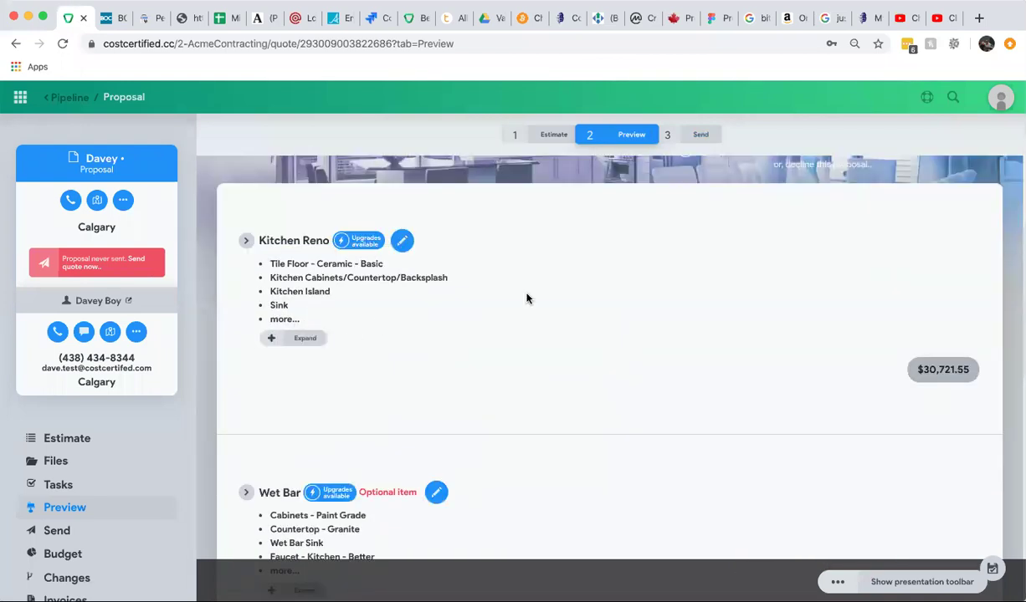
Expand Kitchen Reno to show its detailed items.
click(298, 340)
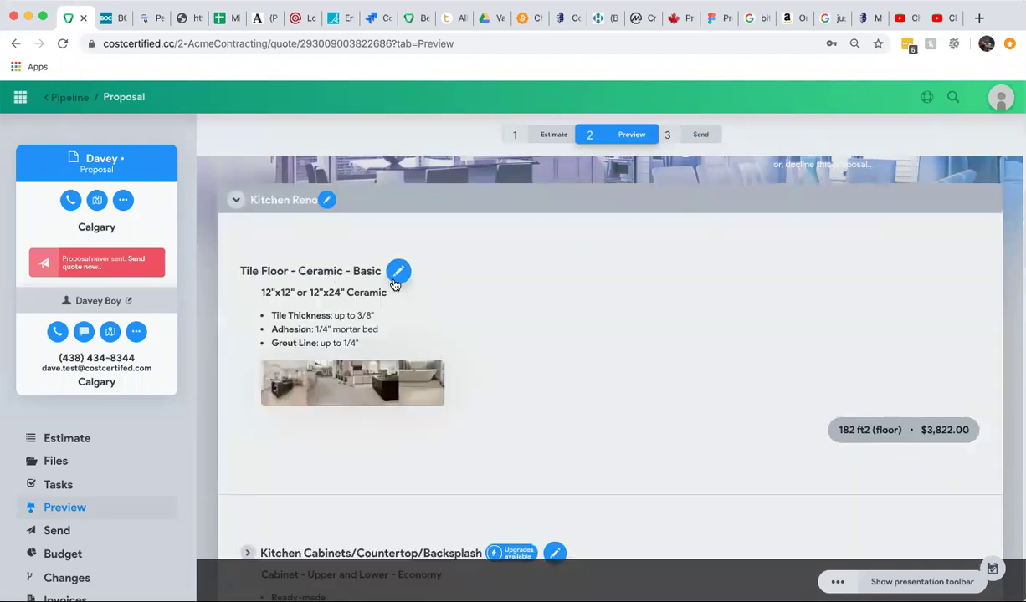
scroll(469, 382, down, 4)
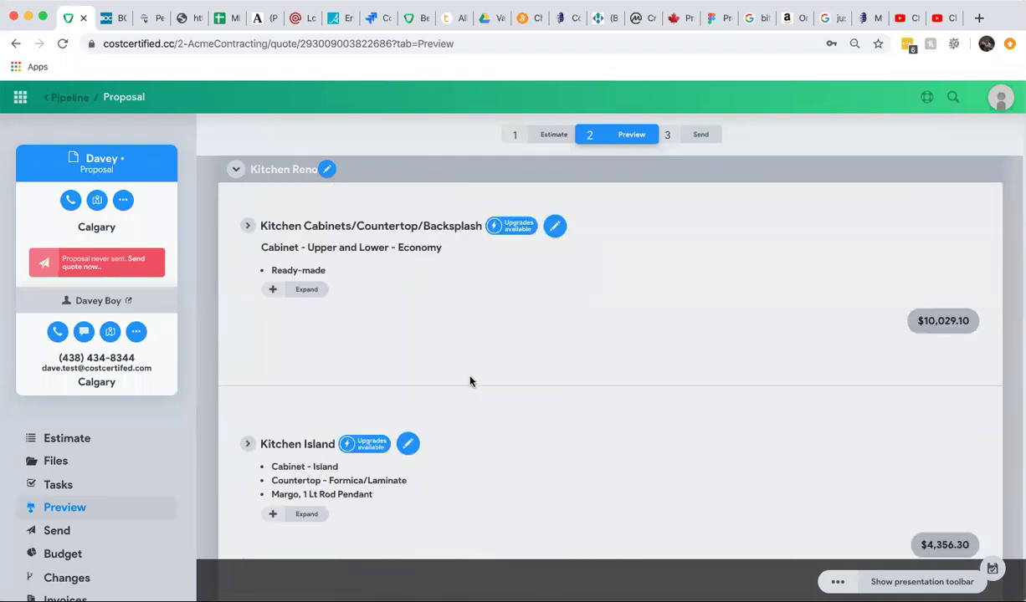
scroll(469, 383, down, 3)
scroll(469, 382, down, 4)
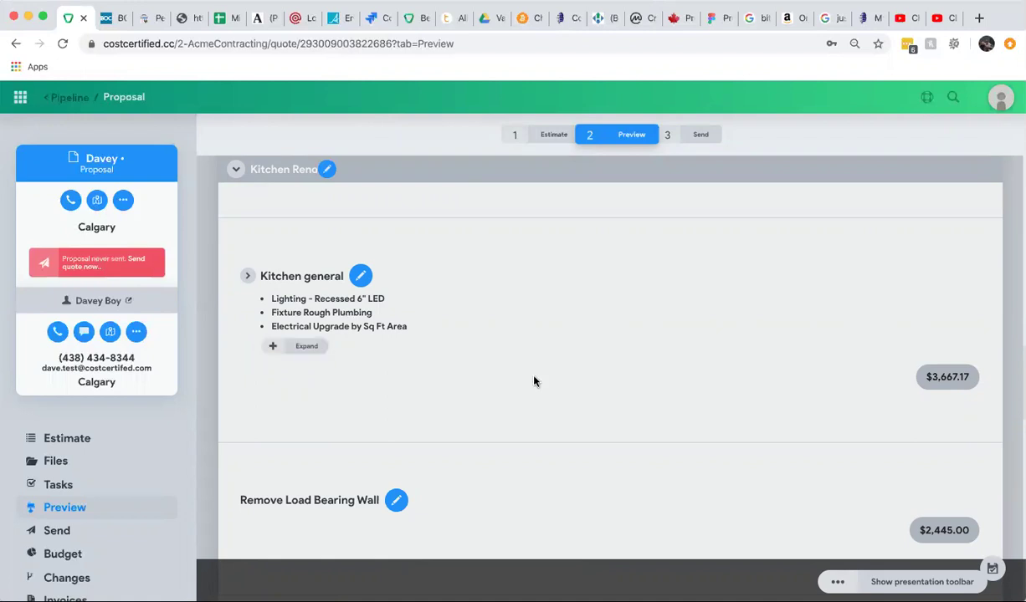
Expand Kitchen general to list line items like Recessed 6" LED lighting at $1,761.62.
click(294, 349)
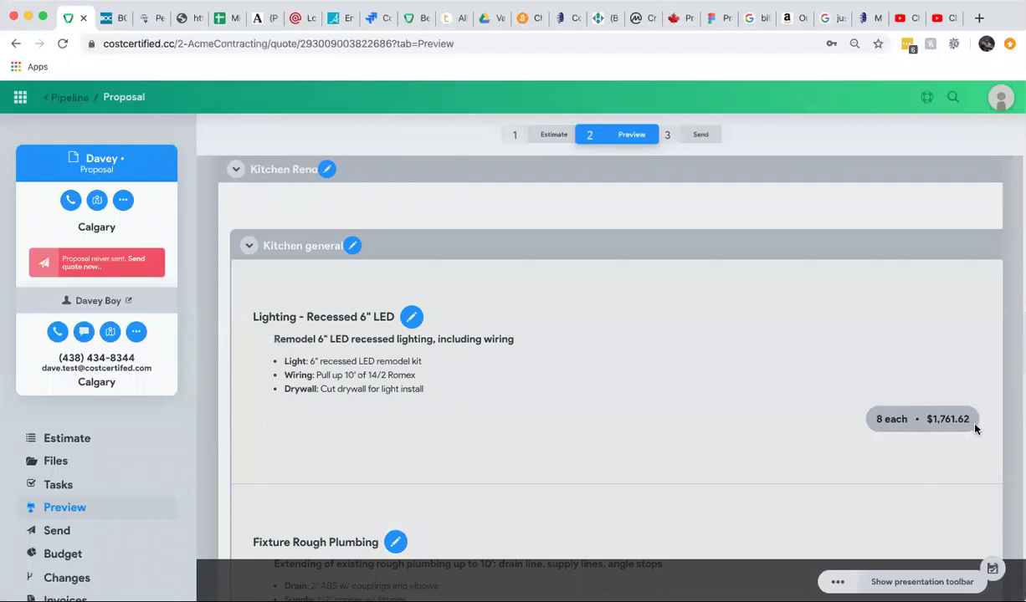
scroll(974, 427, down, 3)
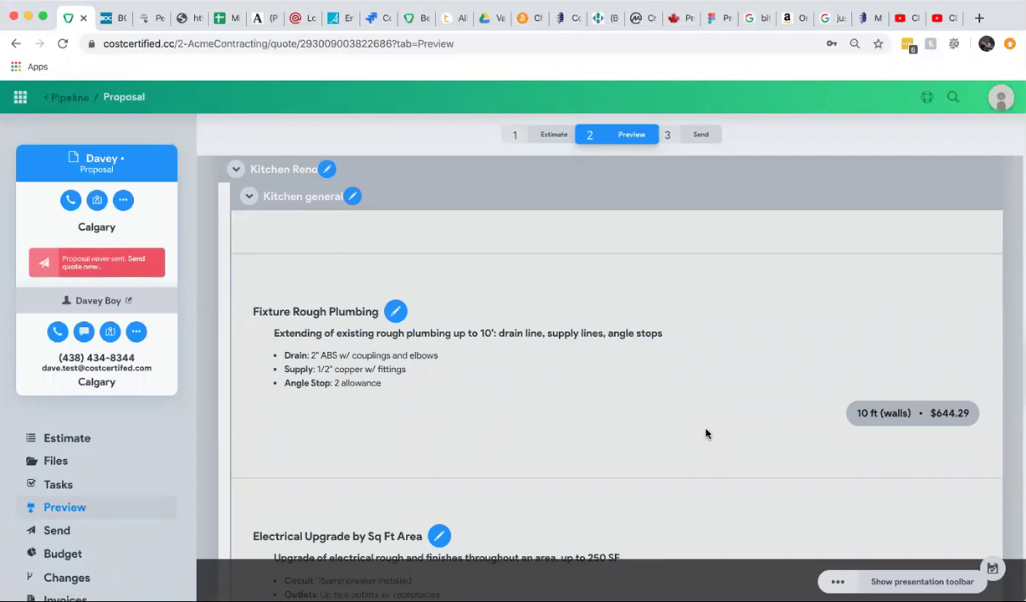
scroll(706, 432, up, 3)
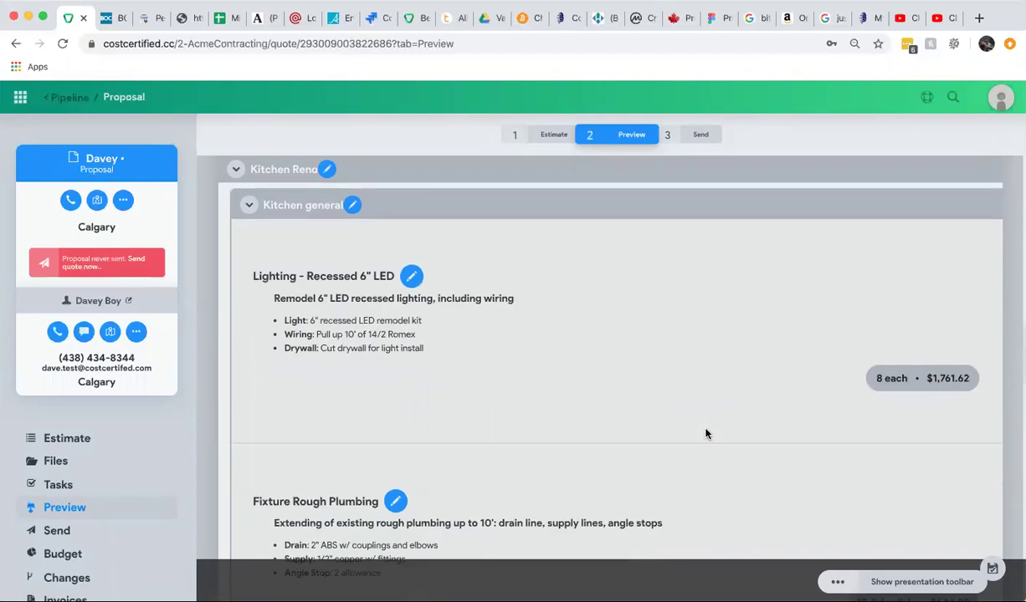
scroll(708, 430, up, 1)
Open and close the Kitchen general settings unchanged, then collapse and re-expand the assembly.
click(353, 262)
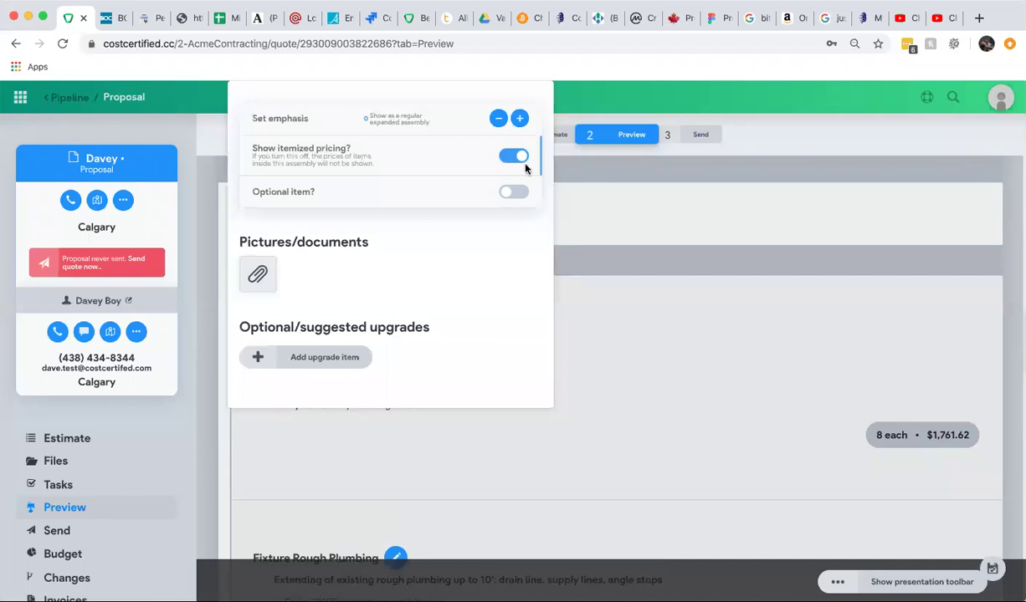
click(564, 233)
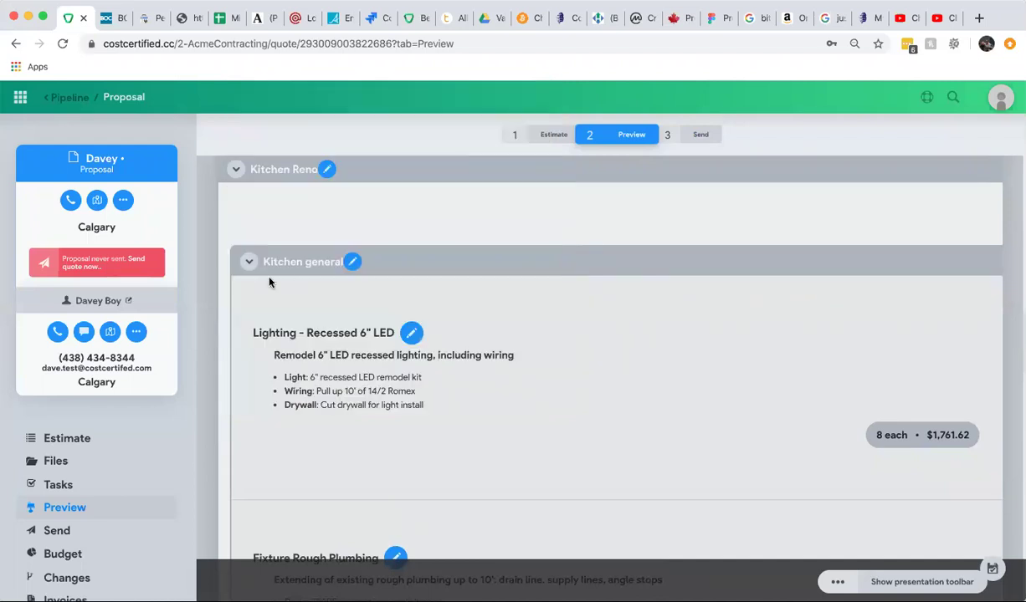
click(248, 262)
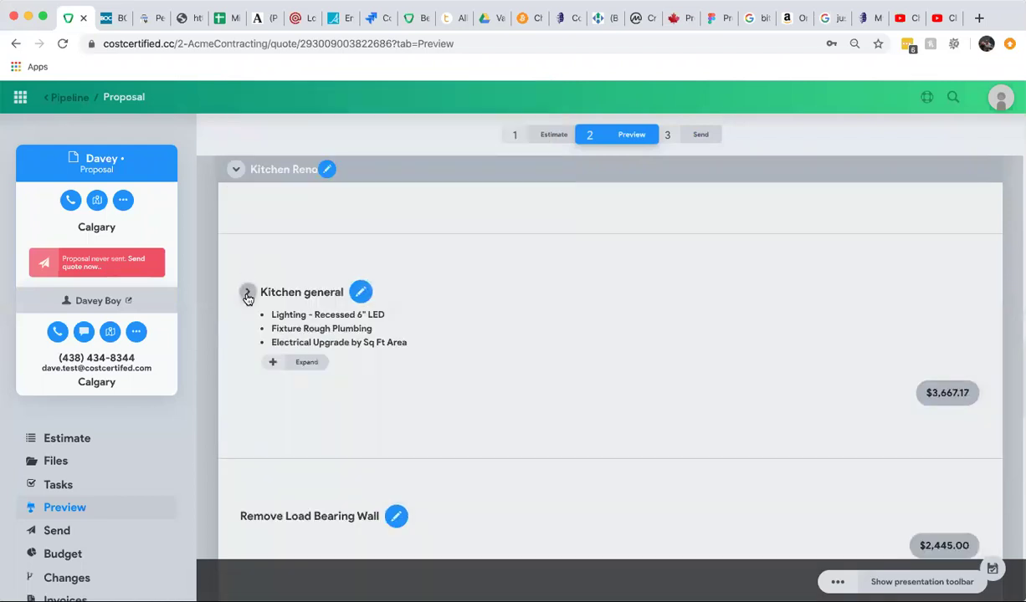
click(247, 293)
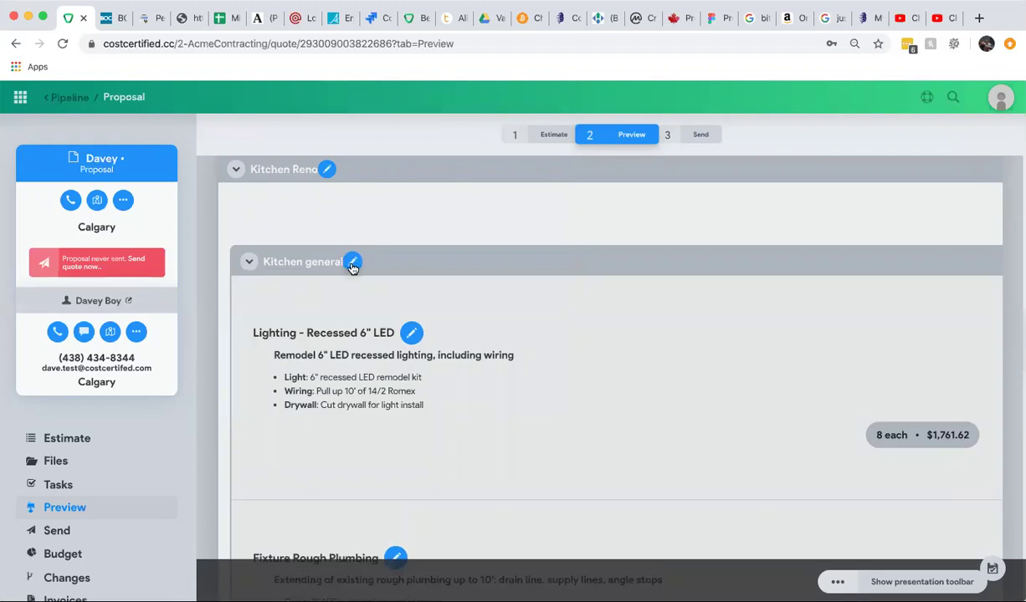
Switch off 'Show itemized pricing?' for the Kitchen general assembly.
click(352, 262)
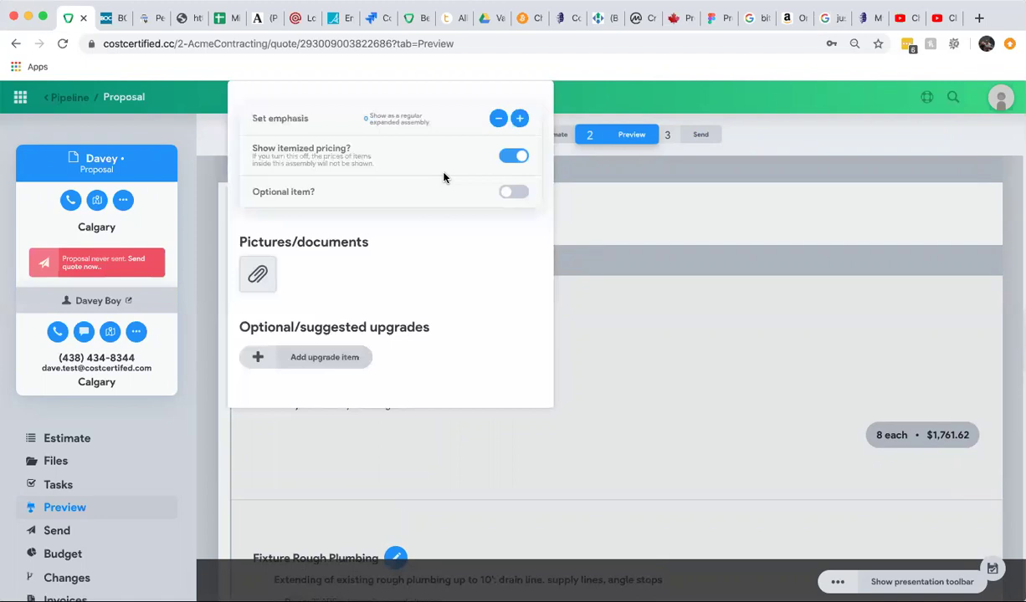
click(515, 157)
click(517, 159)
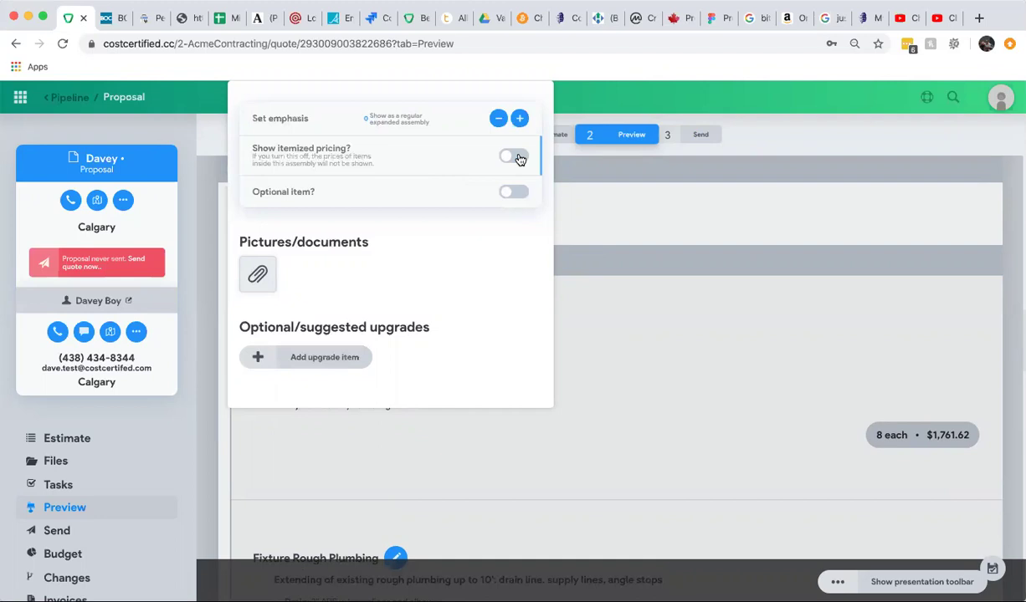
click(610, 295)
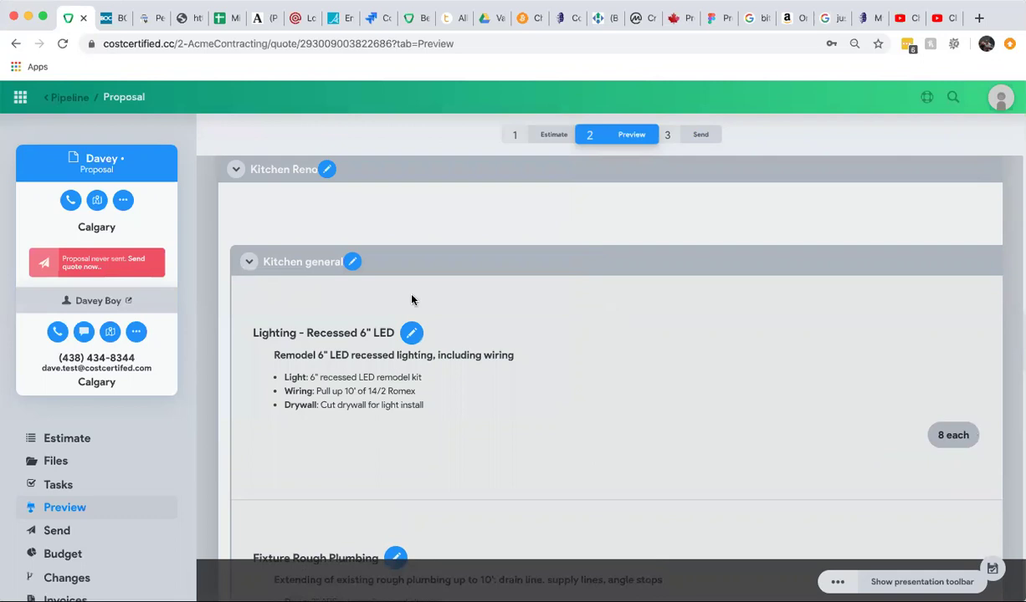
Collapse and re-expand Kitchen general to confirm only its $3,667.17 subtotal is priced.
click(248, 263)
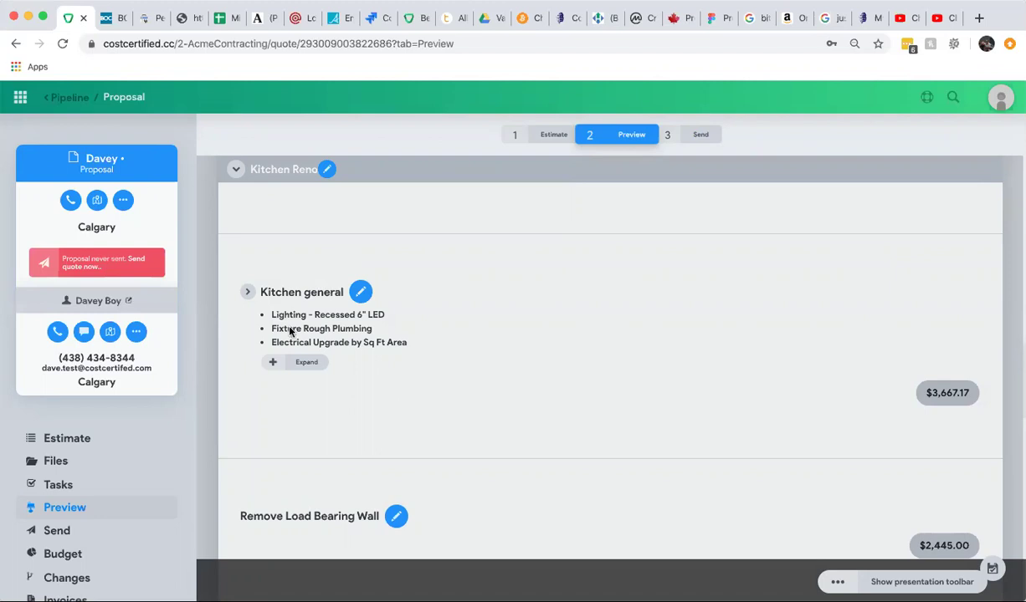
click(306, 365)
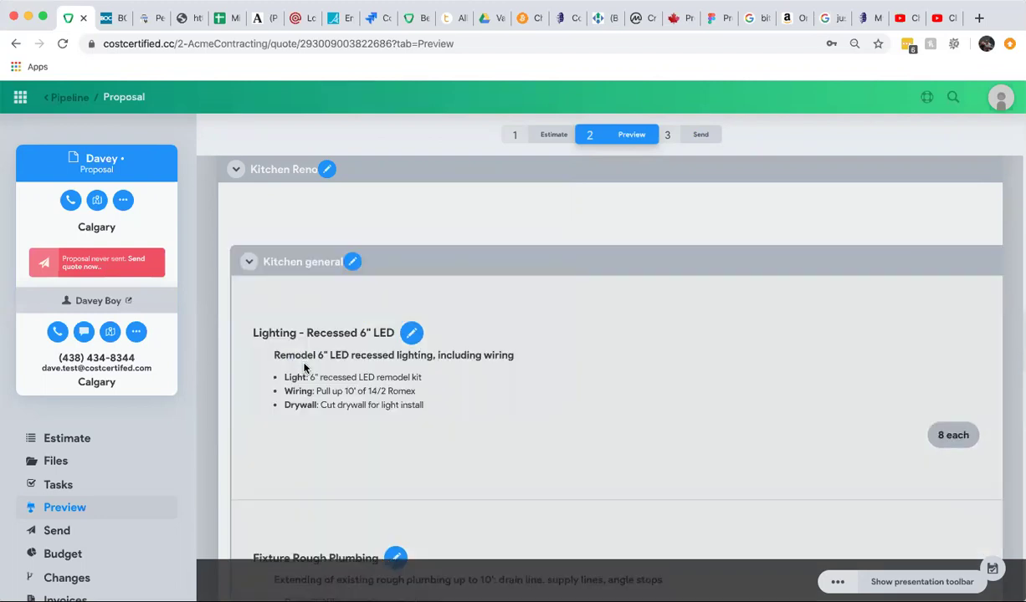
scroll(304, 366, down, 2)
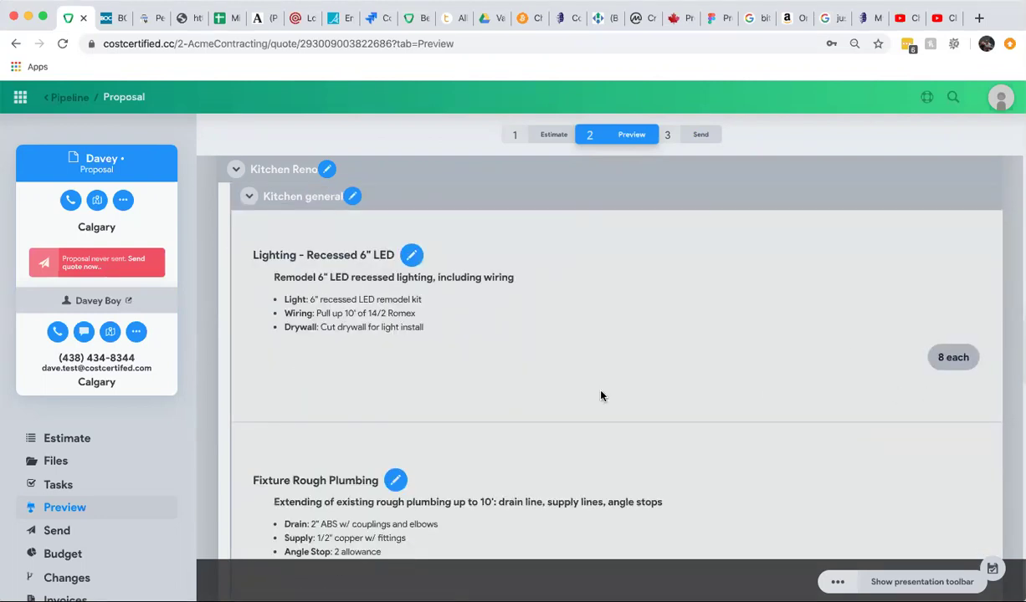
scroll(538, 407, down, 5)
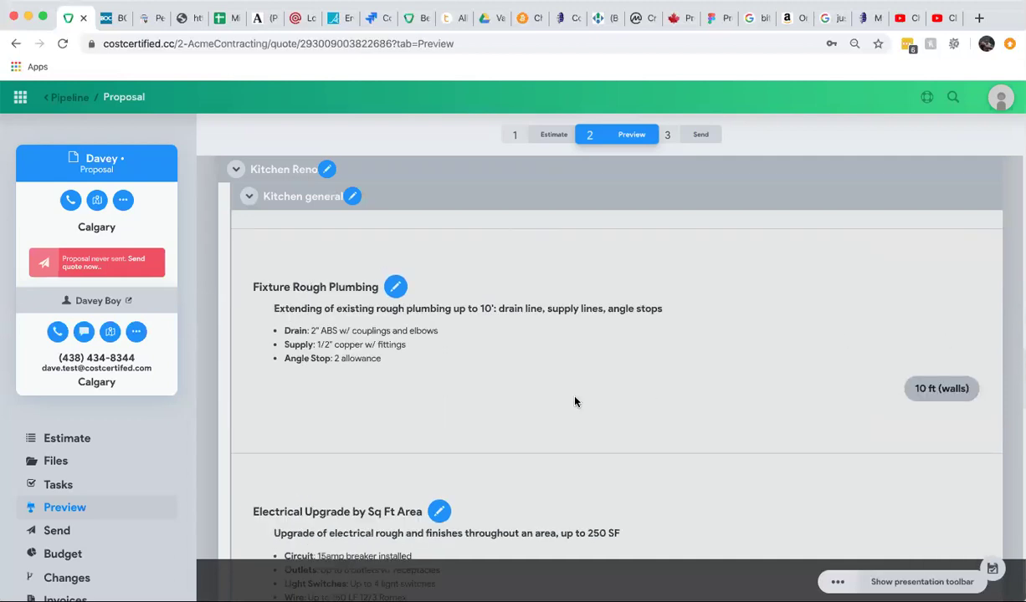
scroll(840, 423, down, 3)
scroll(867, 432, down, 4)
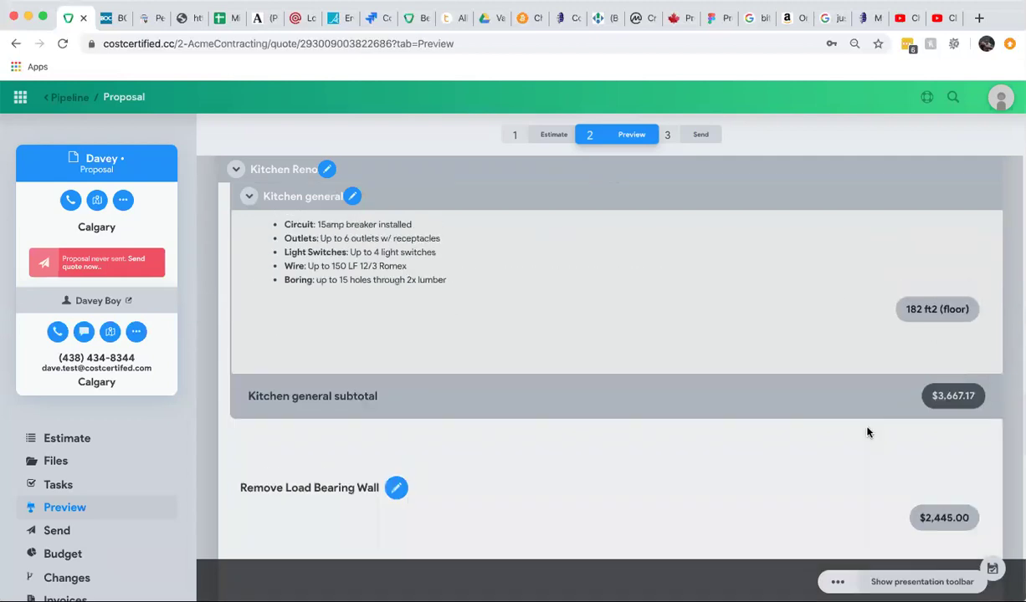
Collapse Kitchen general and scroll the preview until the Kitchen Island assembly is visible.
scroll(867, 433, up, 10)
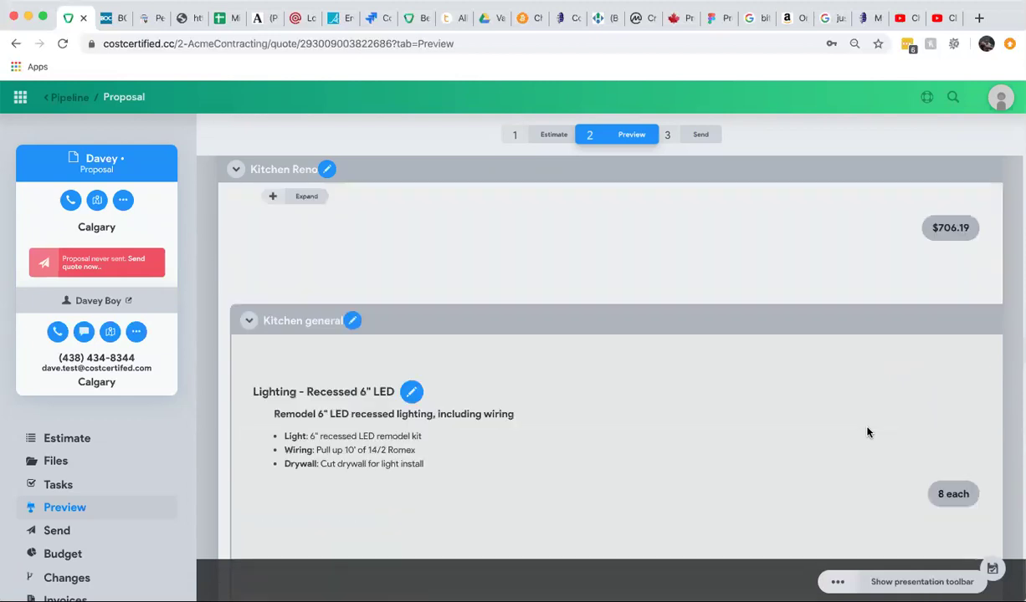
click(248, 321)
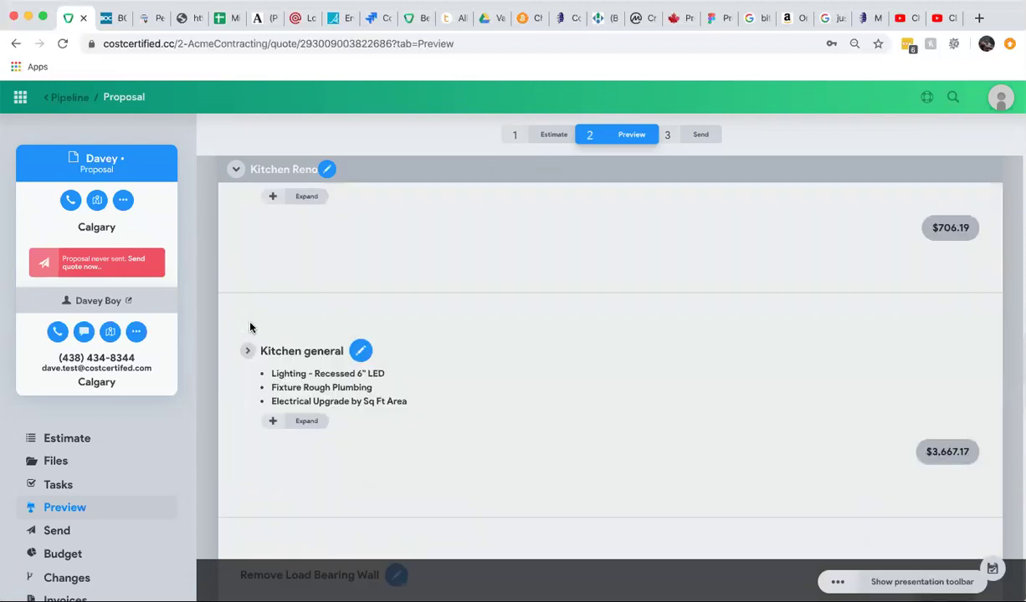
scroll(250, 327, up, 3)
scroll(394, 348, up, 1)
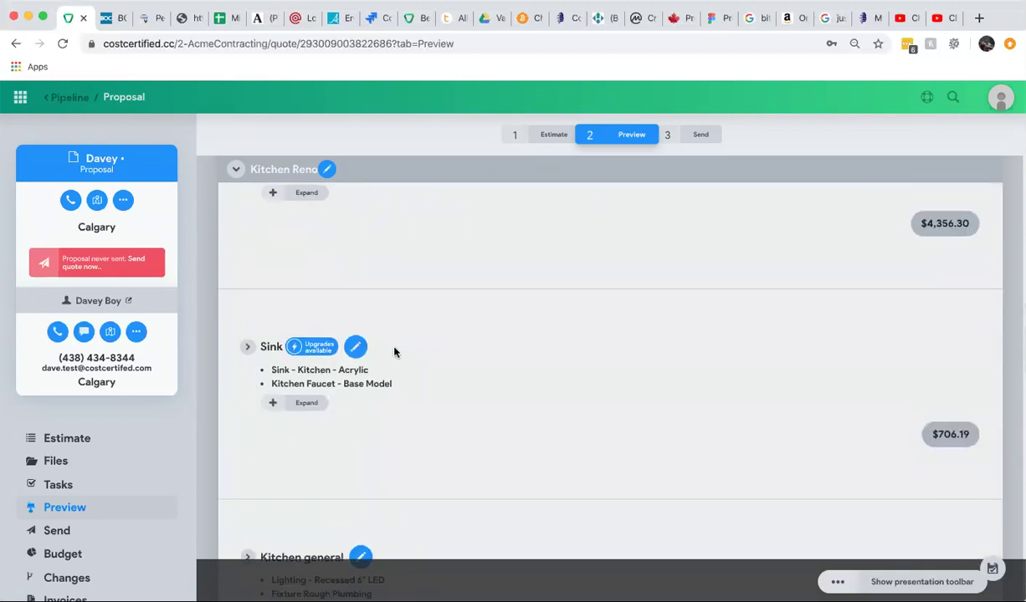
scroll(419, 394, up, 3)
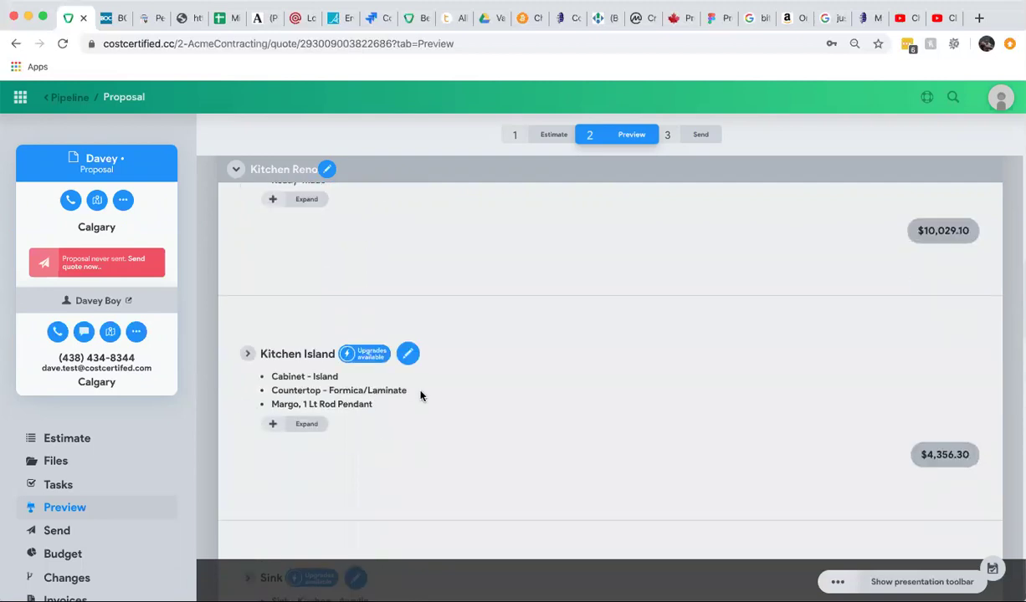
scroll(420, 395, up, 1)
scroll(420, 396, down, 5)
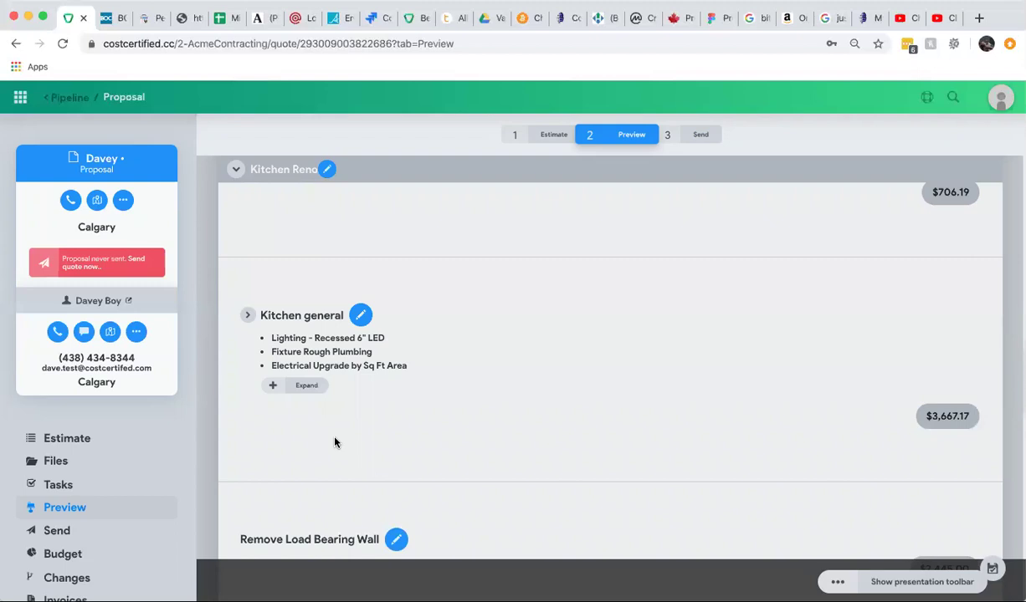
scroll(335, 443, down, 3)
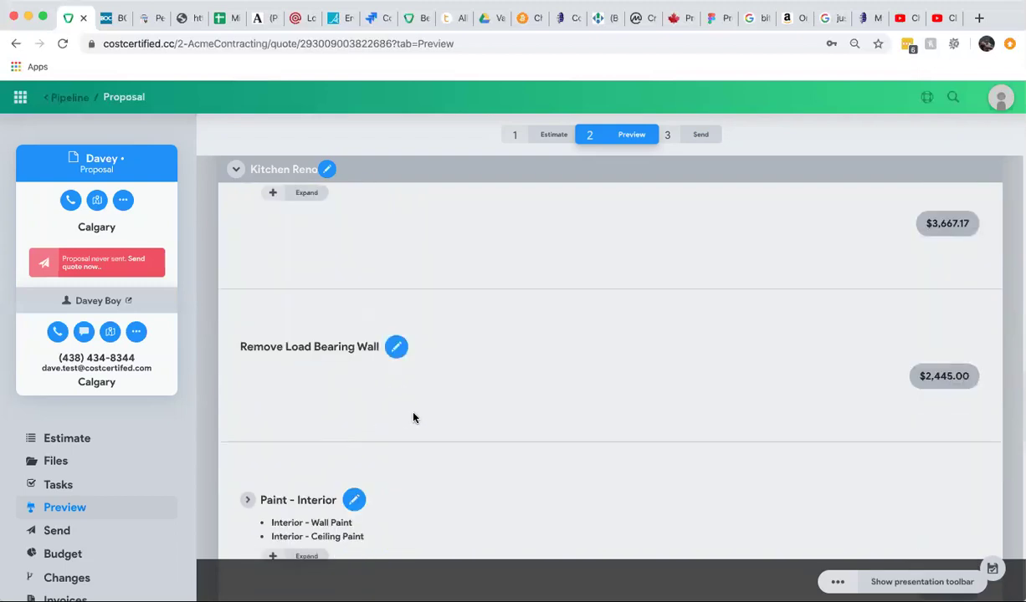
scroll(413, 418, up, 10)
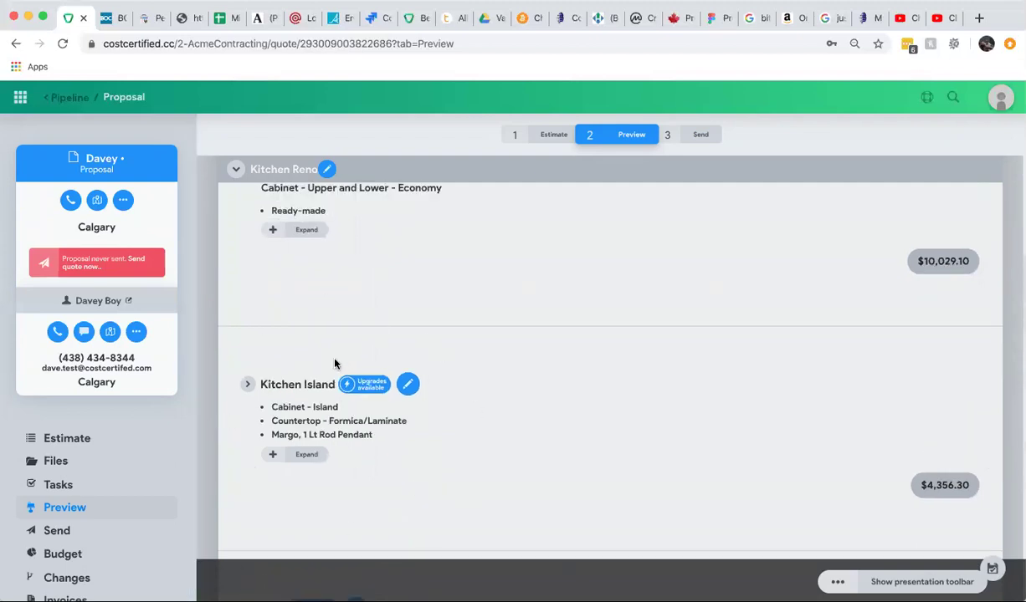
scroll(335, 361, up, 4)
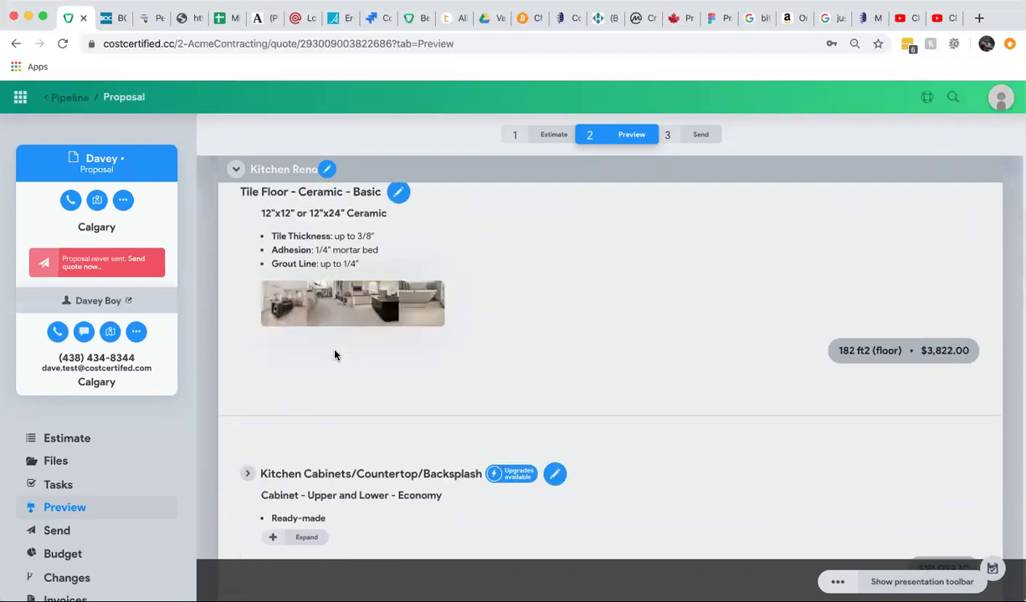
scroll(334, 356, down, 4)
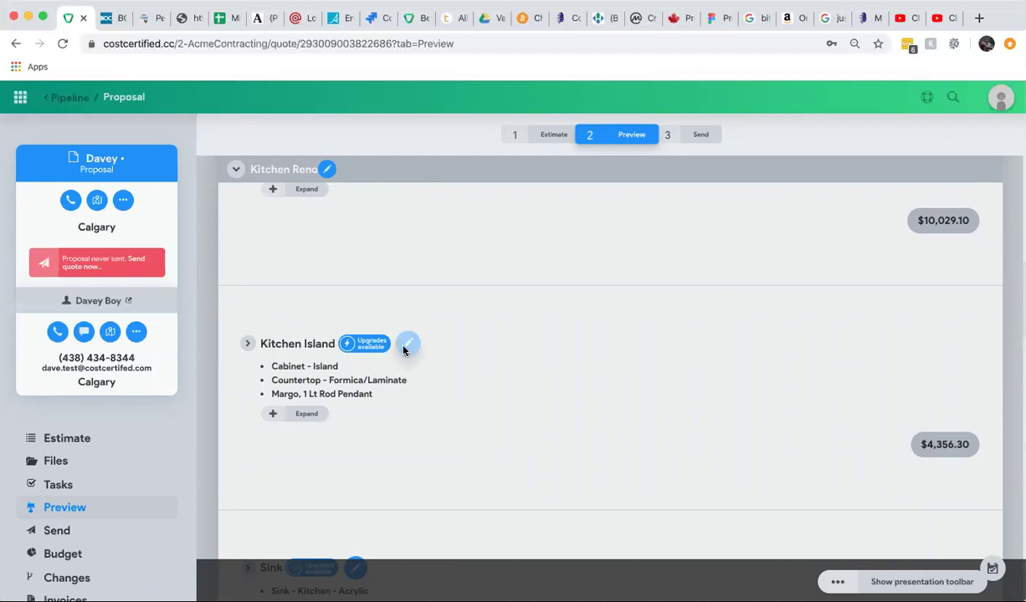
Open the Kitchen Island assembly settings and review its expanded item details.
click(406, 346)
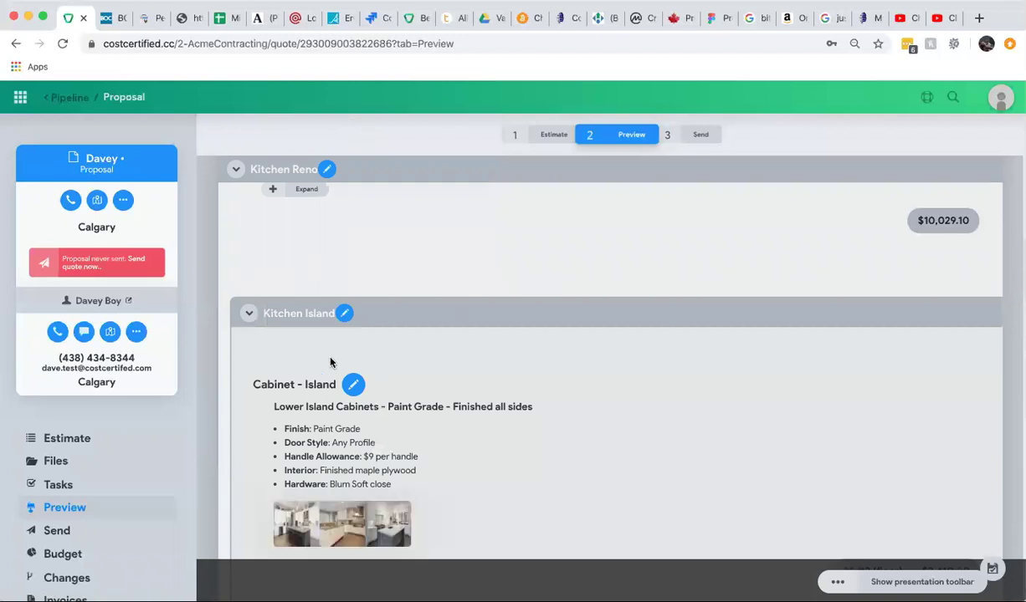
scroll(479, 354, down, 2)
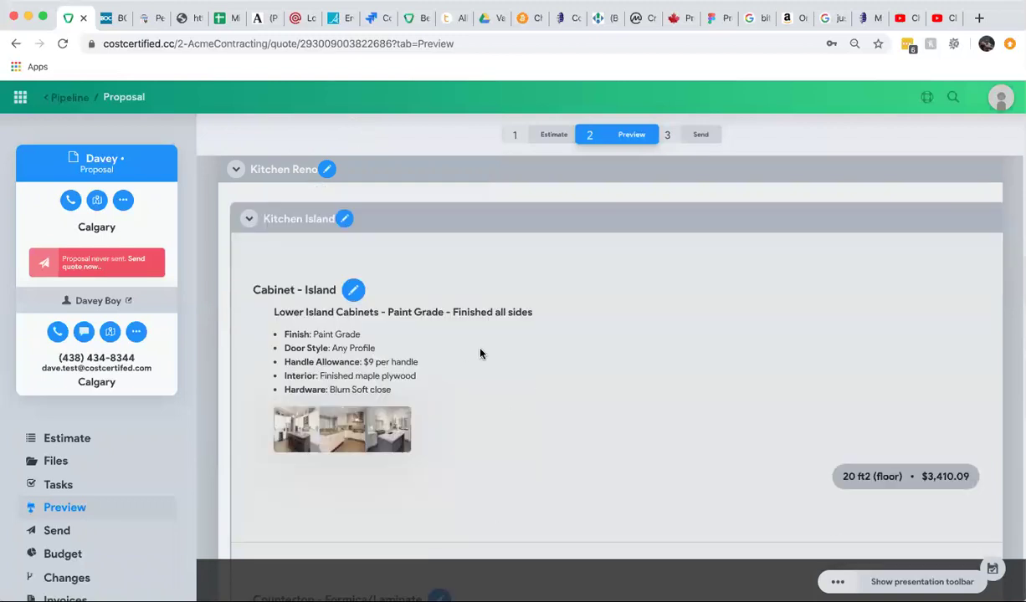
scroll(480, 353, down, 1)
scroll(479, 354, up, 3)
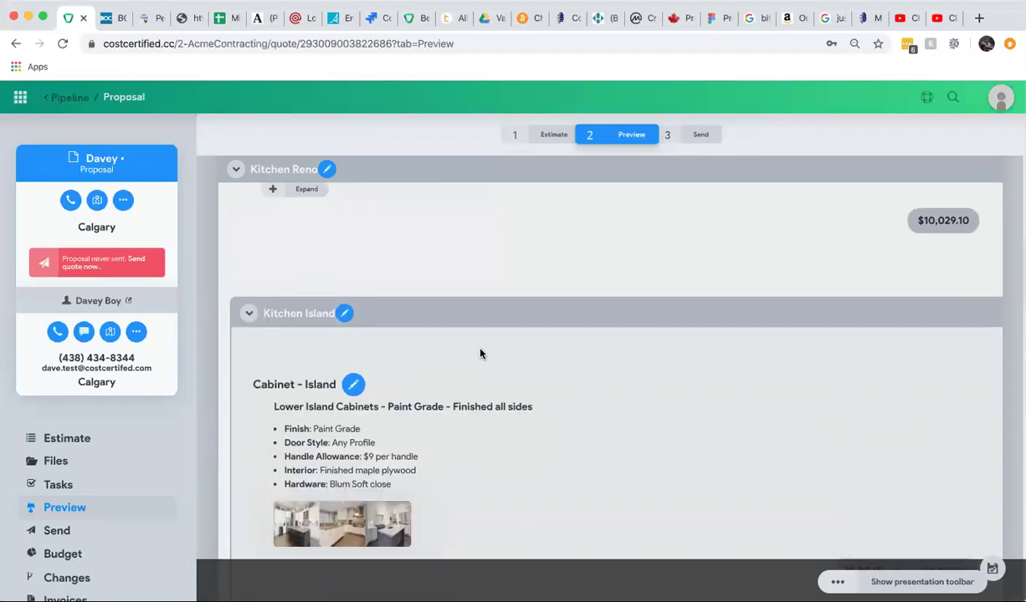
scroll(389, 374, up, 5)
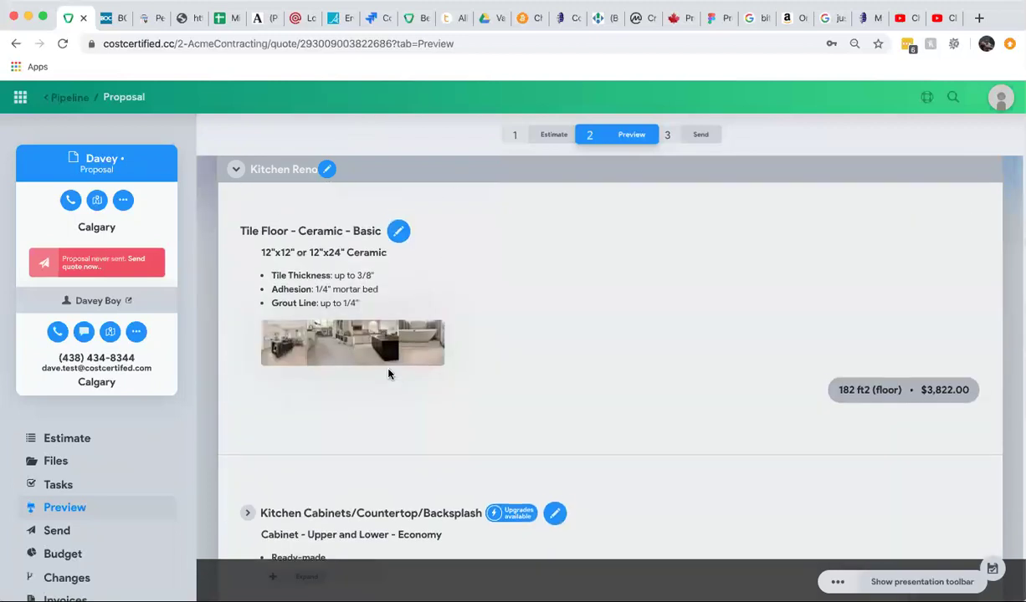
scroll(389, 374, down, 5)
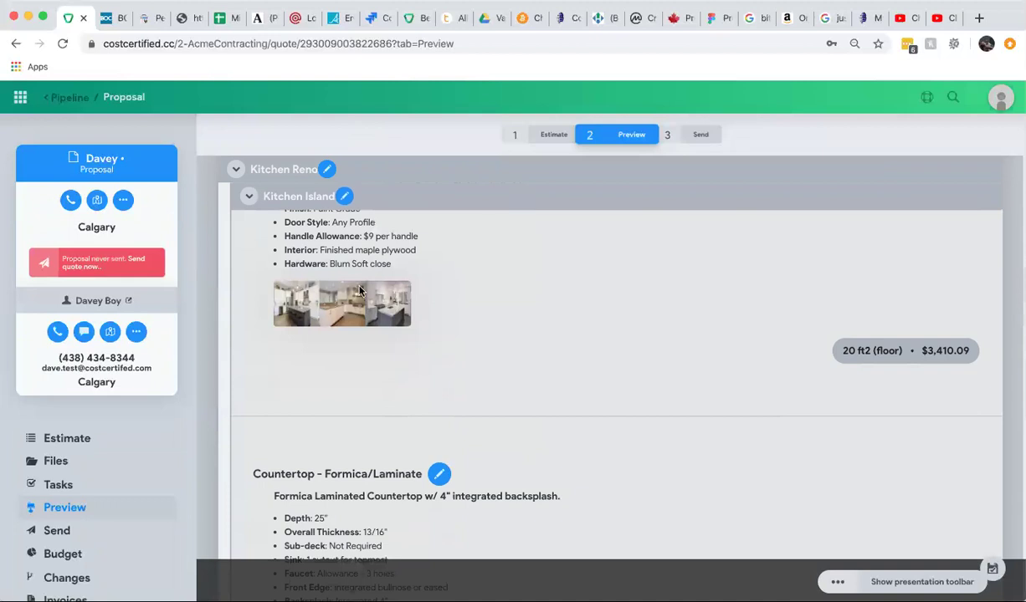
scroll(530, 424, down, 4)
scroll(530, 424, down, 1)
scroll(531, 424, up, 7)
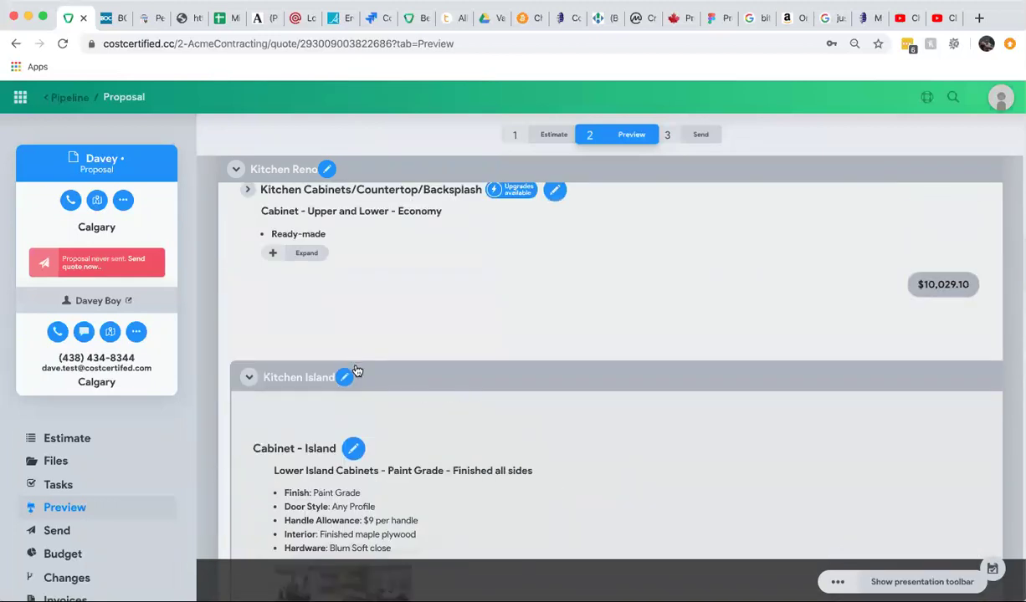
Raise the Kitchen Island assembly's emphasis level twice.
click(344, 377)
click(519, 120)
click(600, 206)
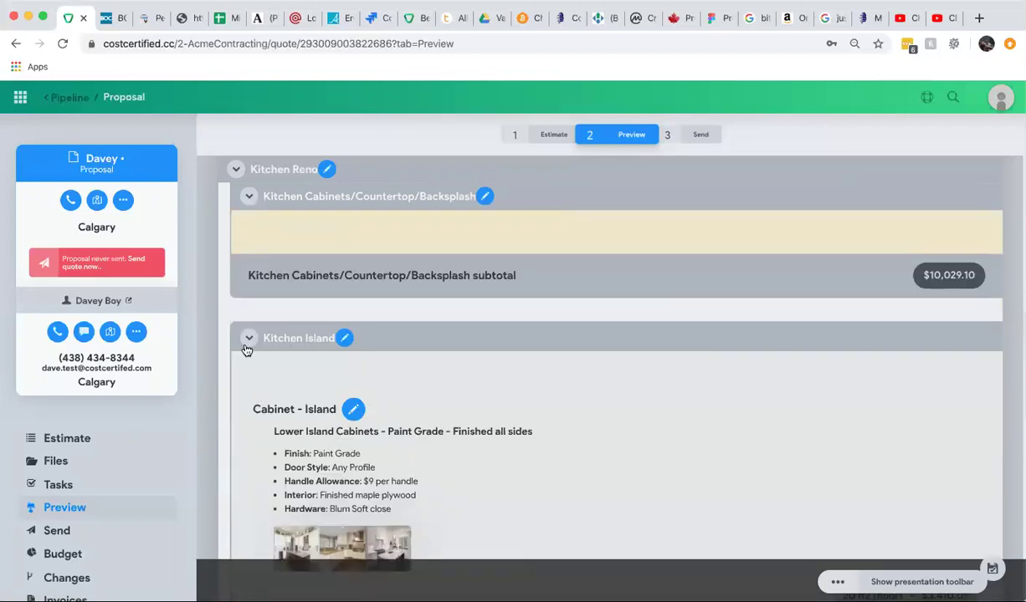
Collapse Kitchen Island, then open the Backsplash - Tile - Large Format item settings.
click(248, 343)
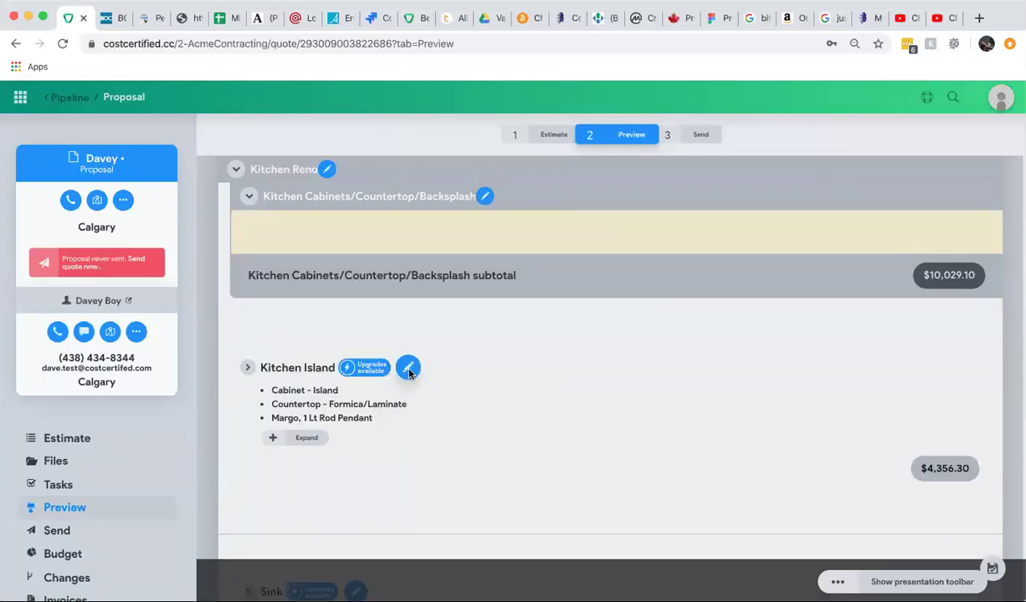
click(407, 368)
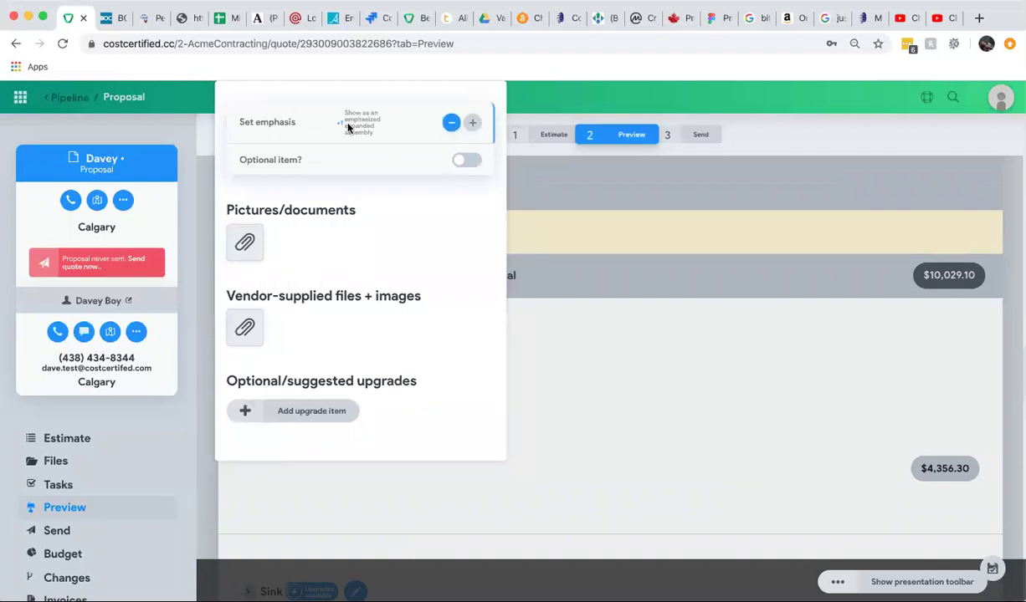
click(566, 284)
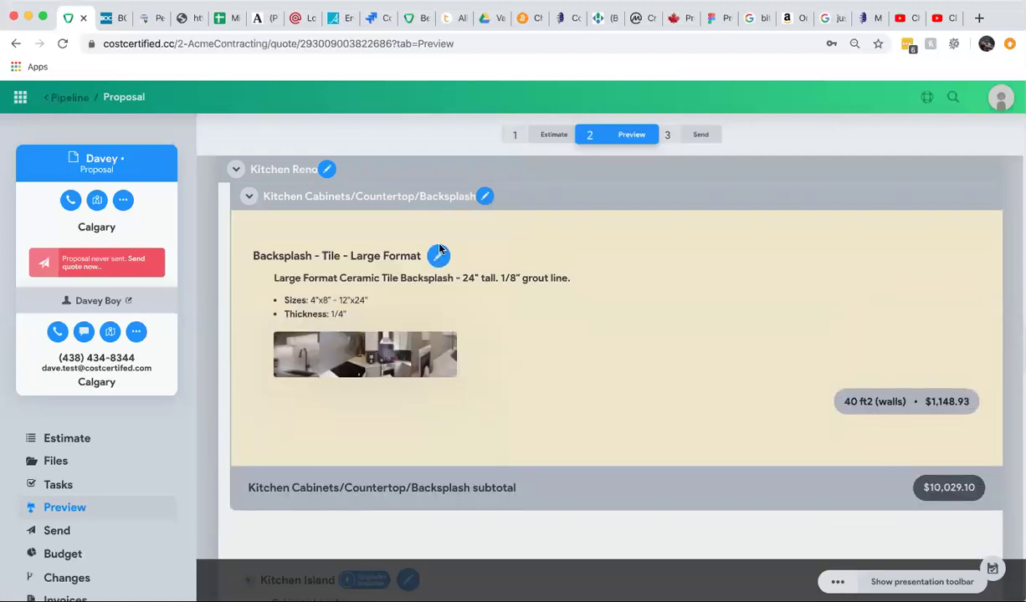
click(437, 257)
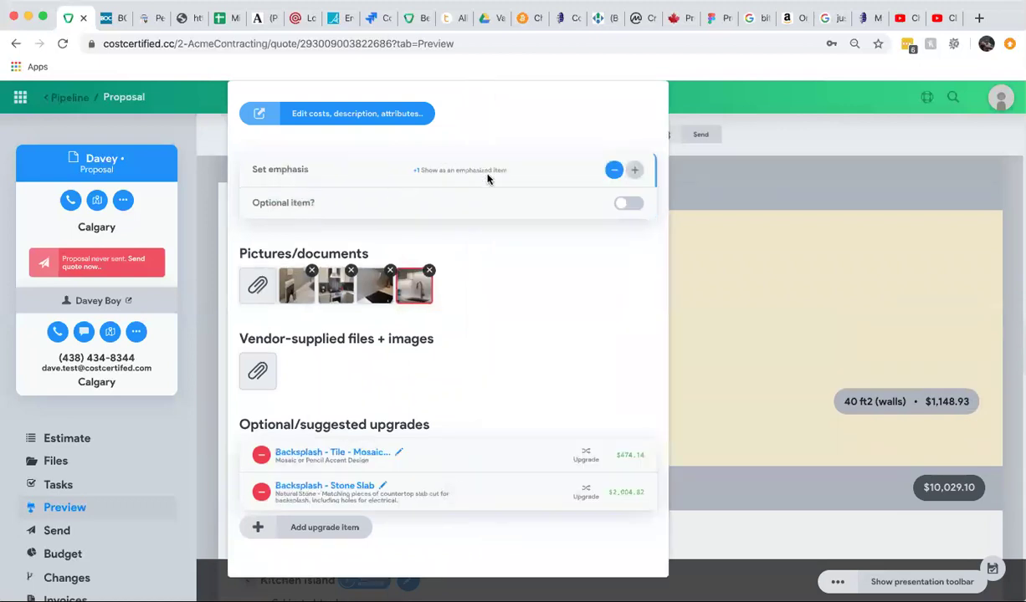
Close the backsplash settings and expand the Kitchen Cabinets/Countertop/Backsplash assembly details.
click(748, 204)
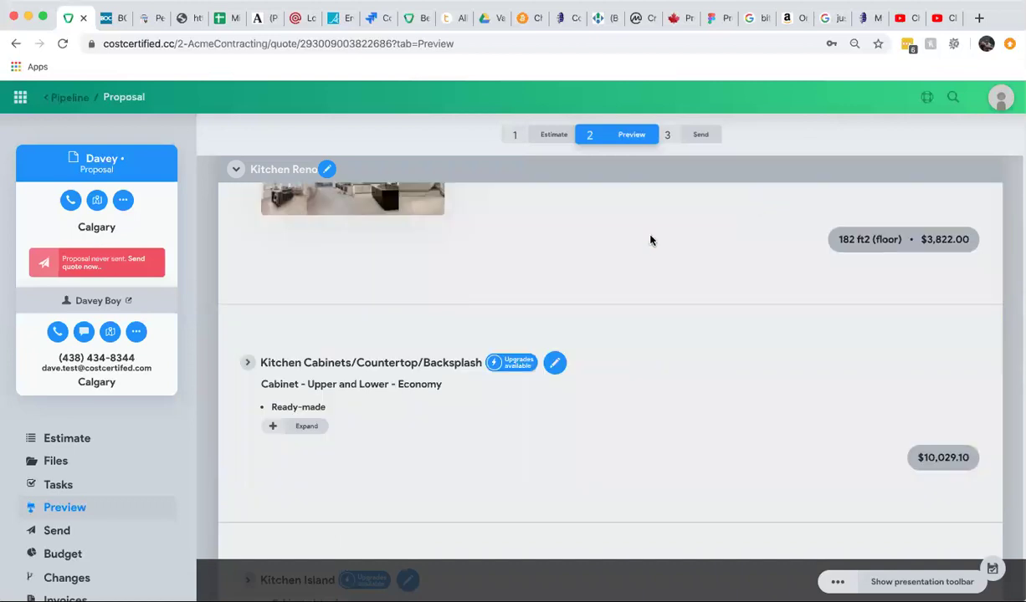
scroll(430, 307, up, 3)
scroll(430, 309, down, 2)
scroll(430, 309, down, 4)
scroll(422, 308, up, 1)
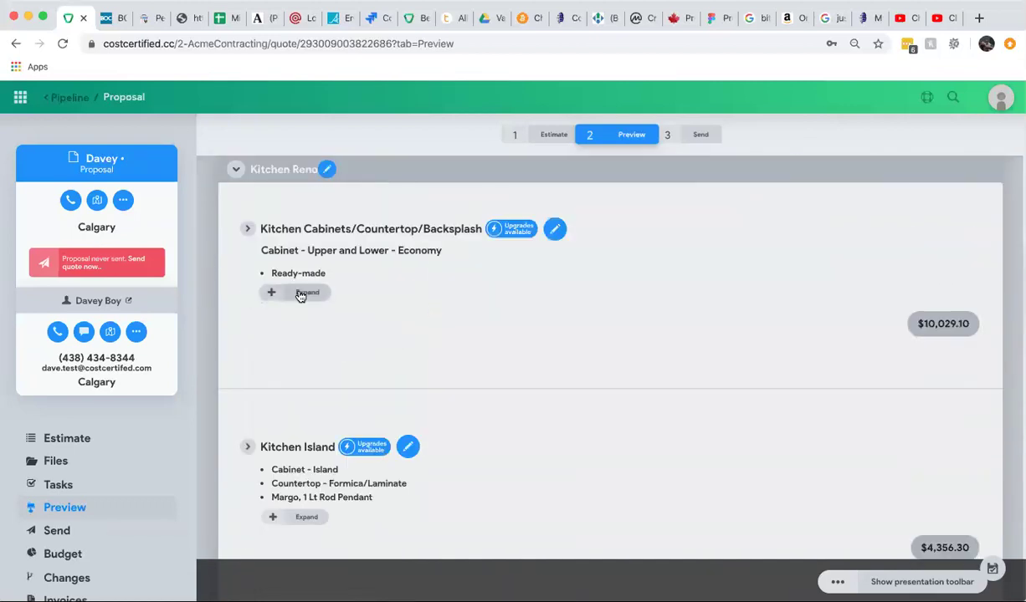
click(302, 292)
Show Kitchen Island expanded, with Cabinet - Island at 20 ft2 (floor) • $3,410.09.
scroll(443, 334, down, 8)
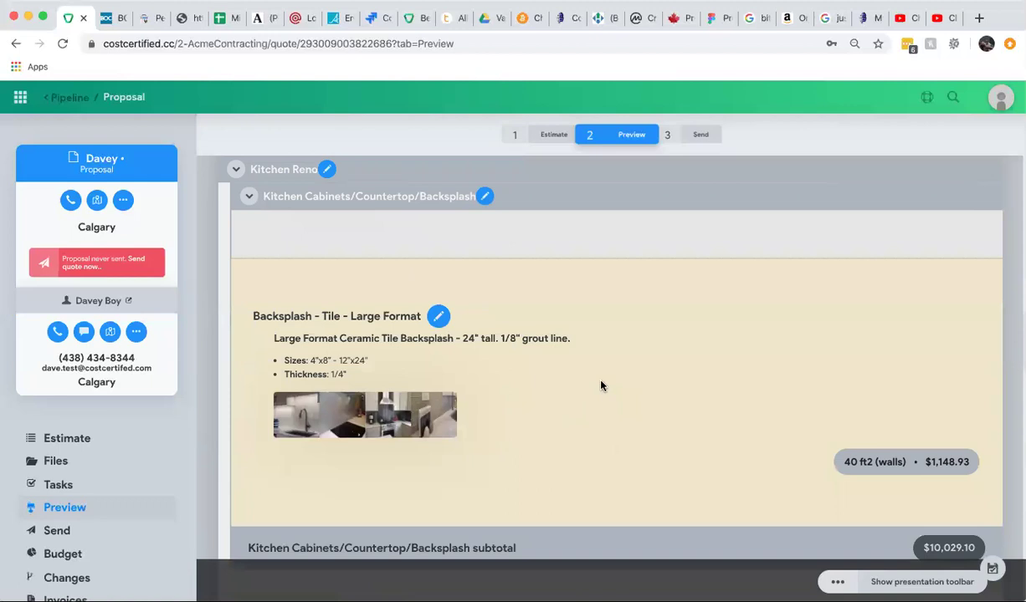
scroll(601, 386, down, 4)
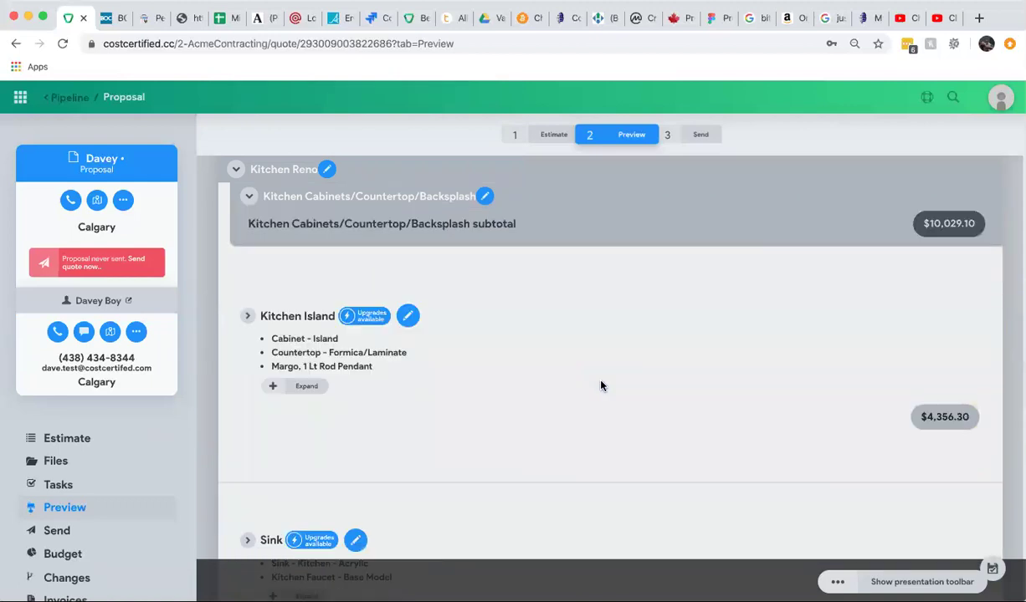
click(408, 322)
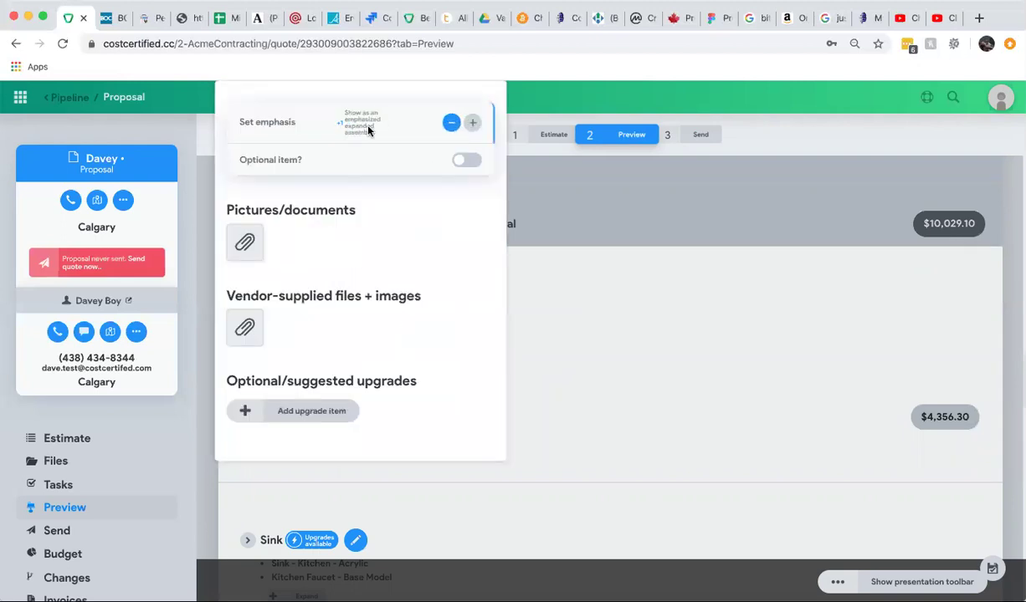
click(637, 434)
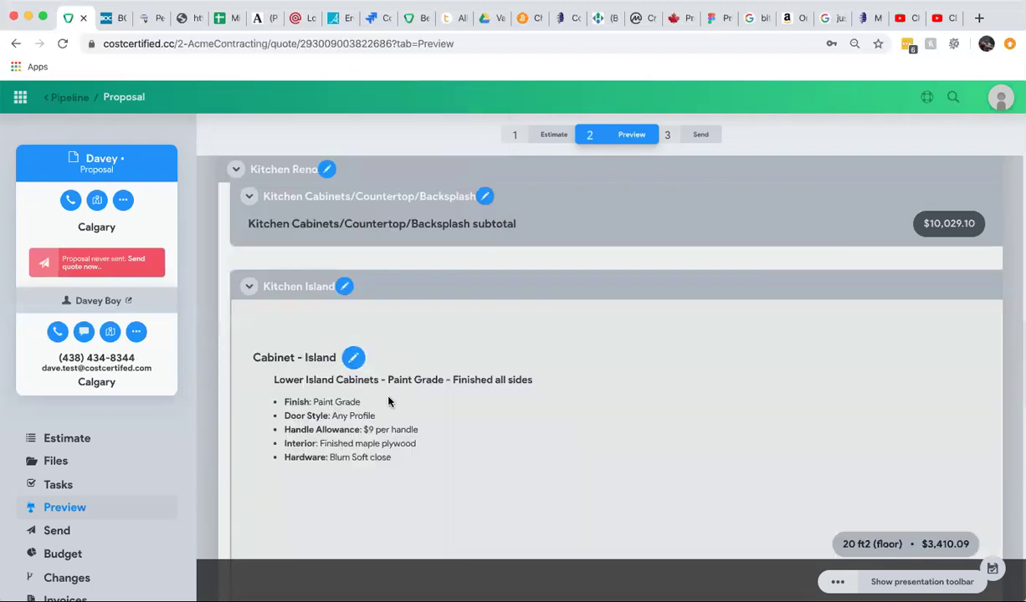
scroll(360, 399, down, 2)
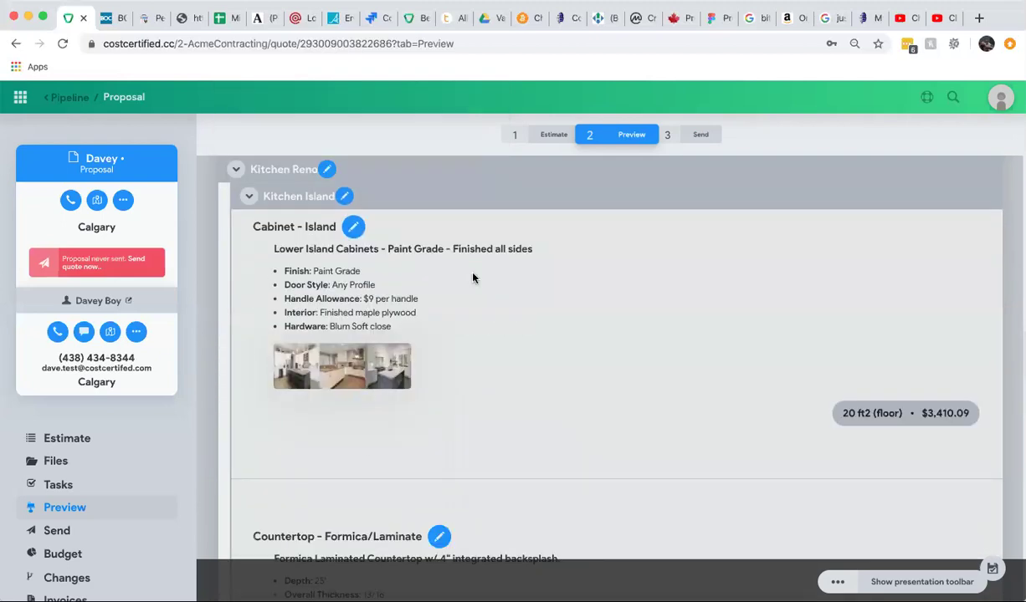
Raise Cabinet - Island's emphasis and make it optional, offering the $3,706.03 Stain Grade upgrade.
click(354, 231)
click(416, 170)
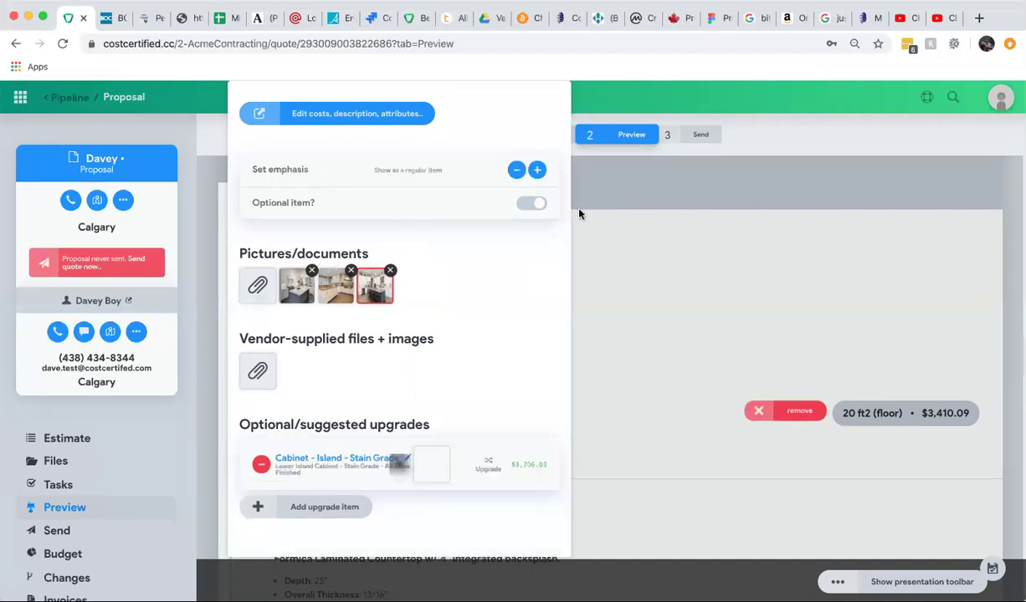
click(652, 342)
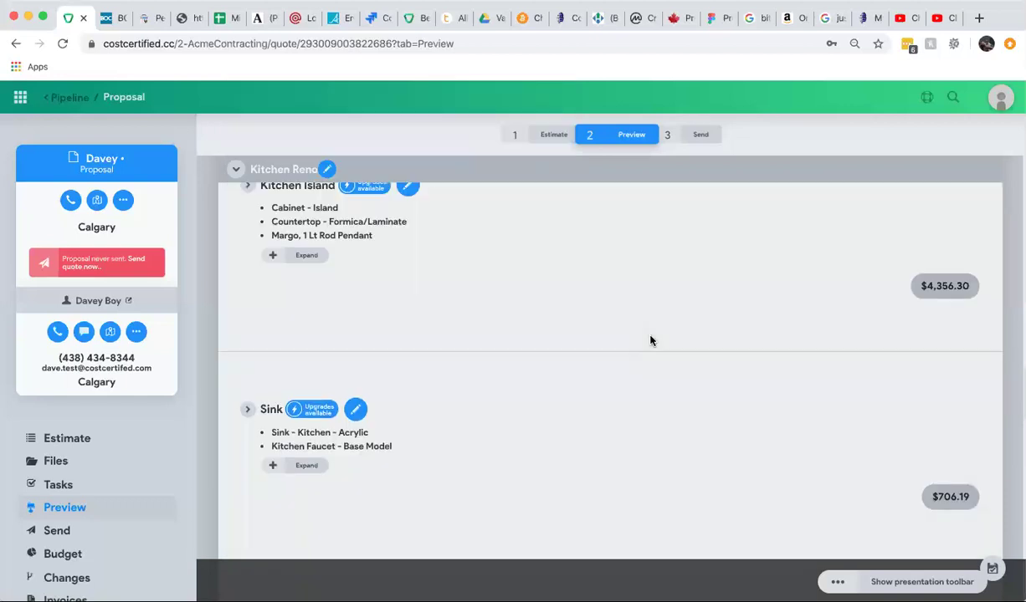
scroll(651, 340, up, 15)
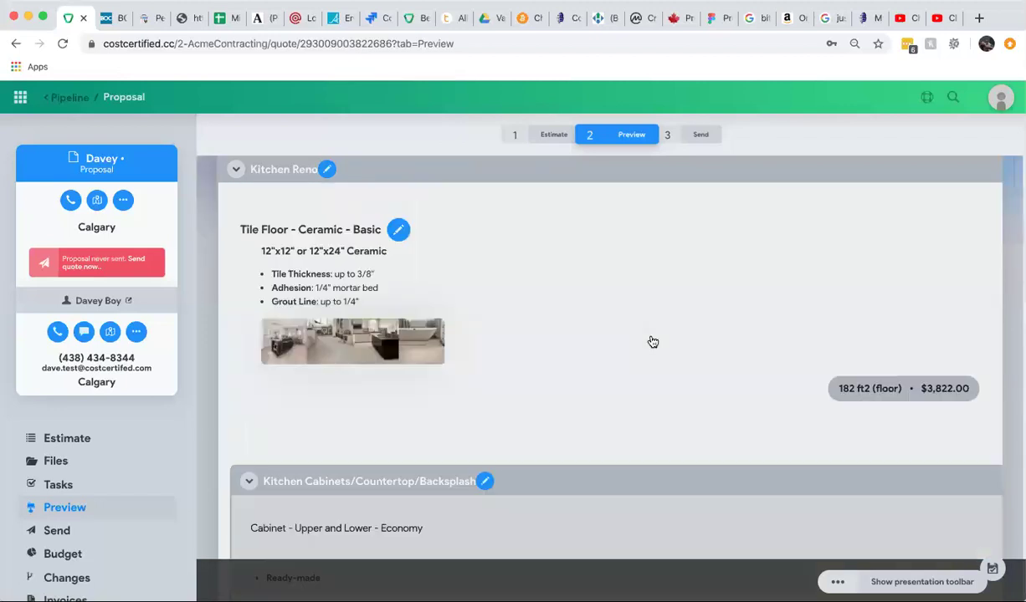
scroll(651, 340, down, 2)
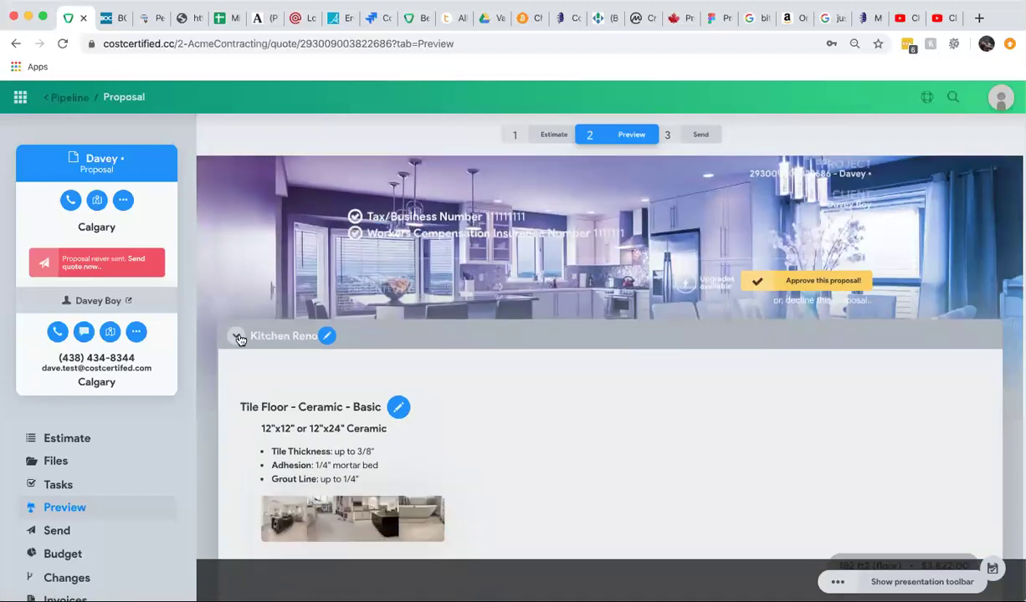
Collapse Kitchen Reno and check the optional Wet Bar and the Acme Contracting header.
click(237, 334)
scroll(497, 379, down, 3)
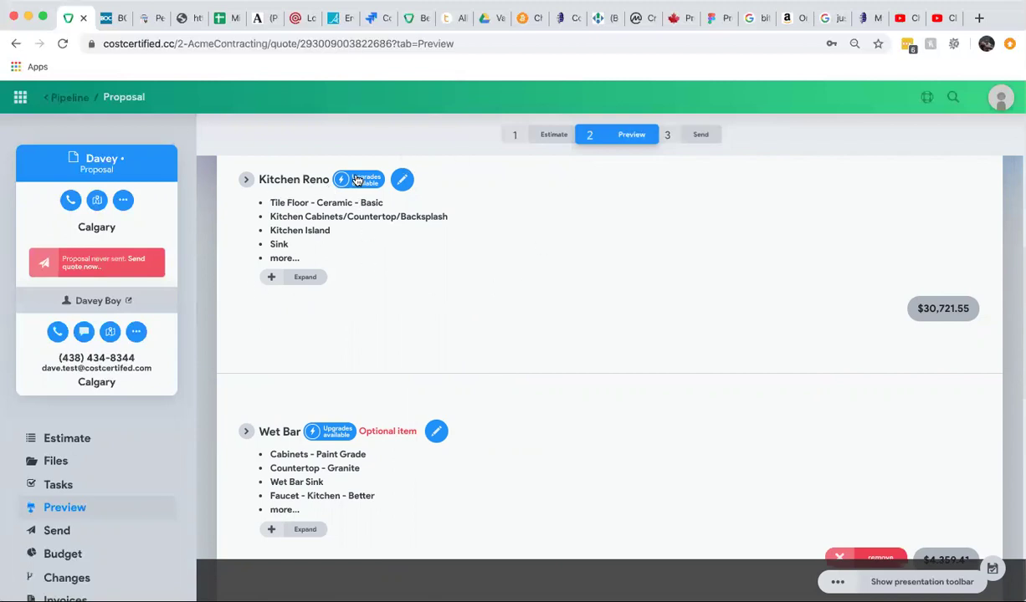
scroll(344, 241, down, 1)
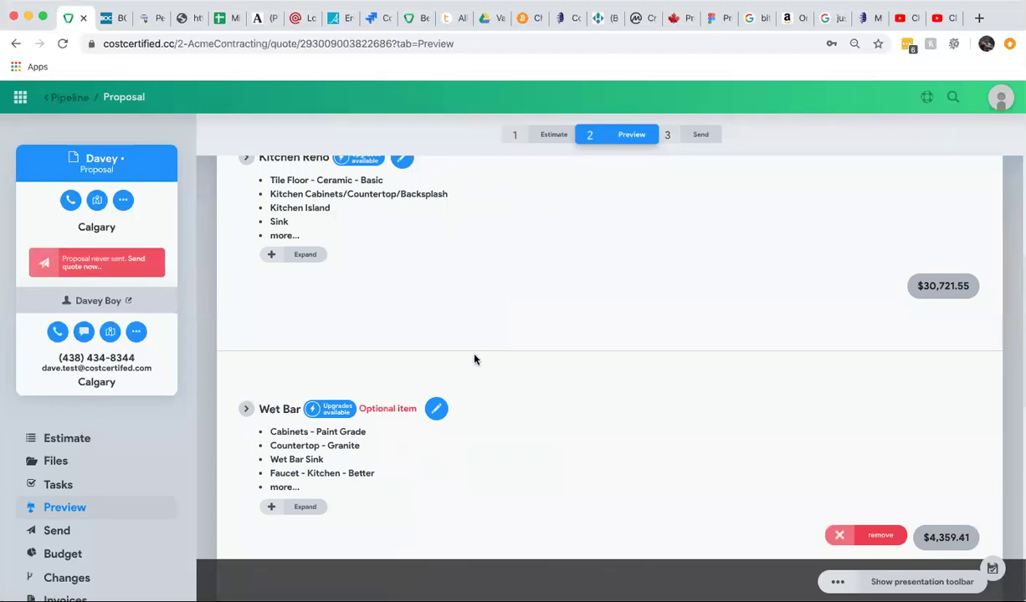
scroll(475, 359, up, 2)
scroll(474, 360, down, 4)
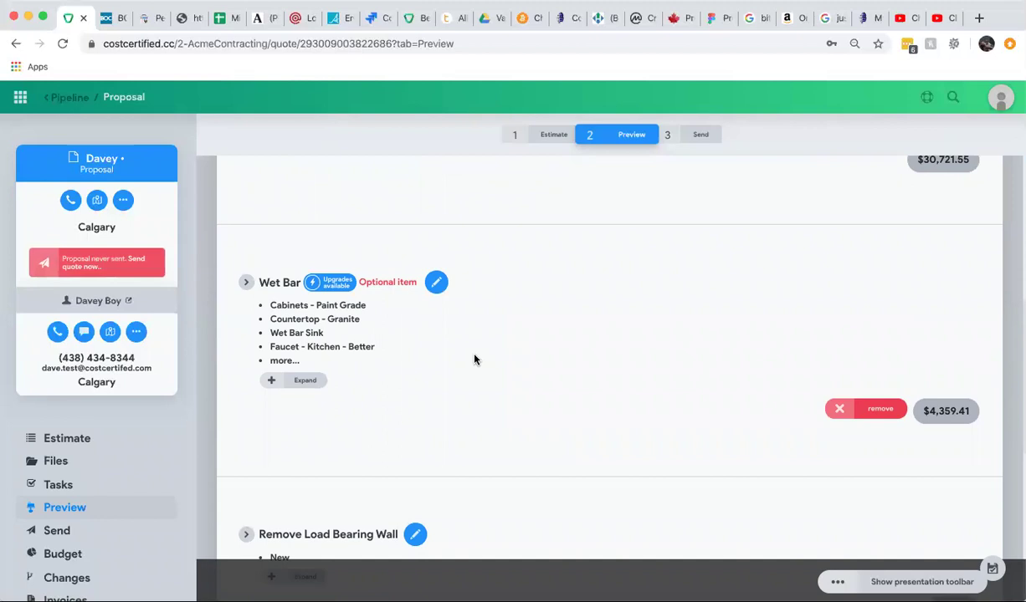
scroll(475, 360, down, 2)
scroll(475, 359, up, 5)
scroll(474, 360, up, 3)
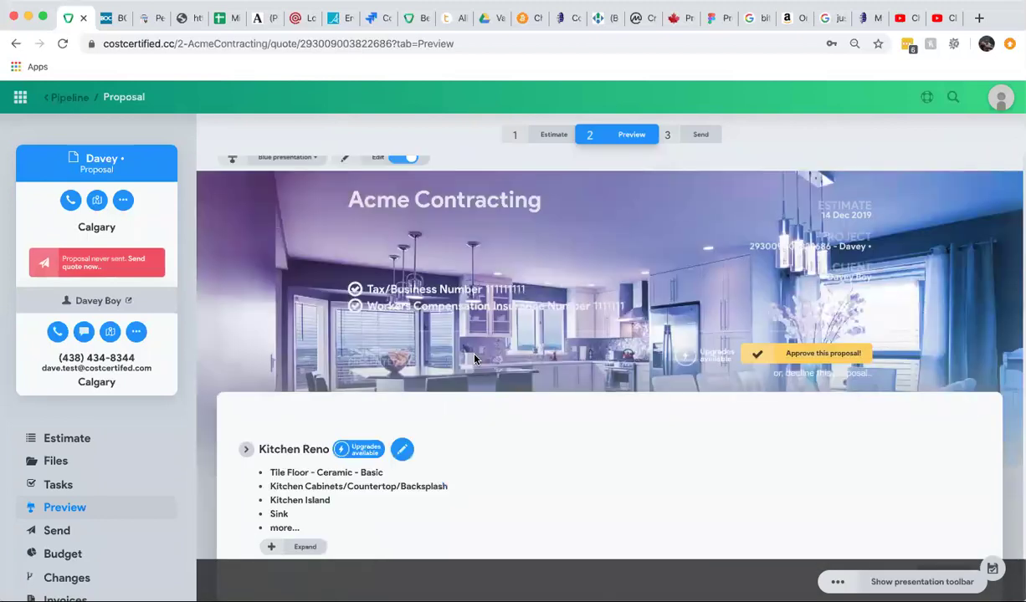